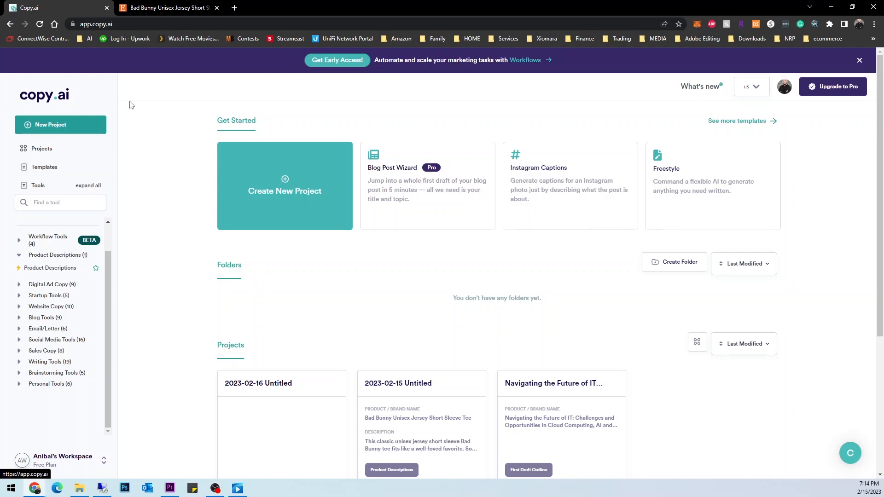
left_click_drag(125, 105, 172, 135)
left_click(162, 153)
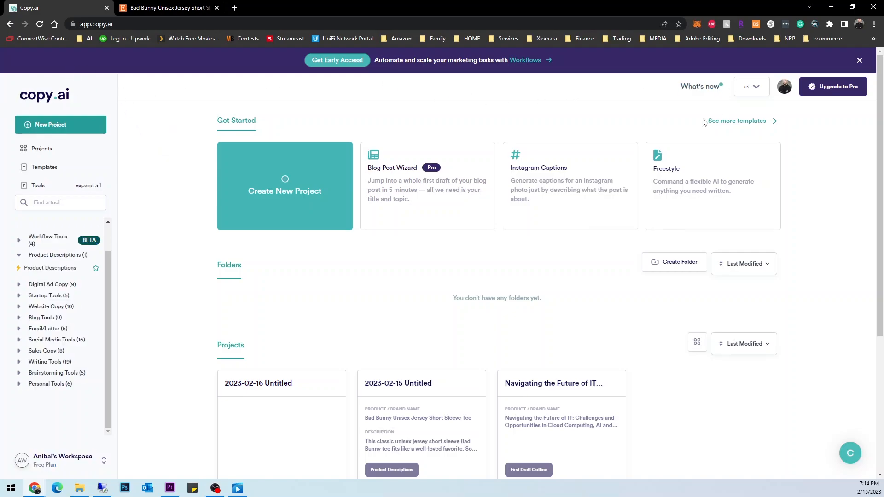
left_click(105, 22)
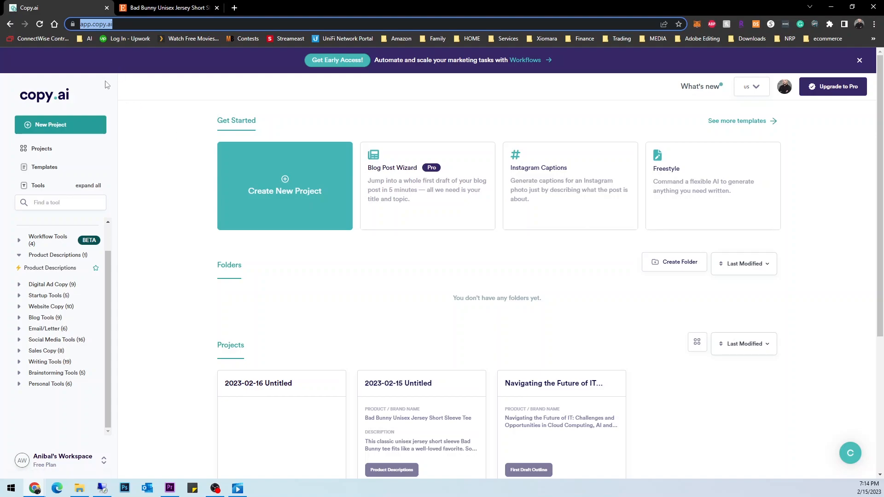
left_click(533, 111)
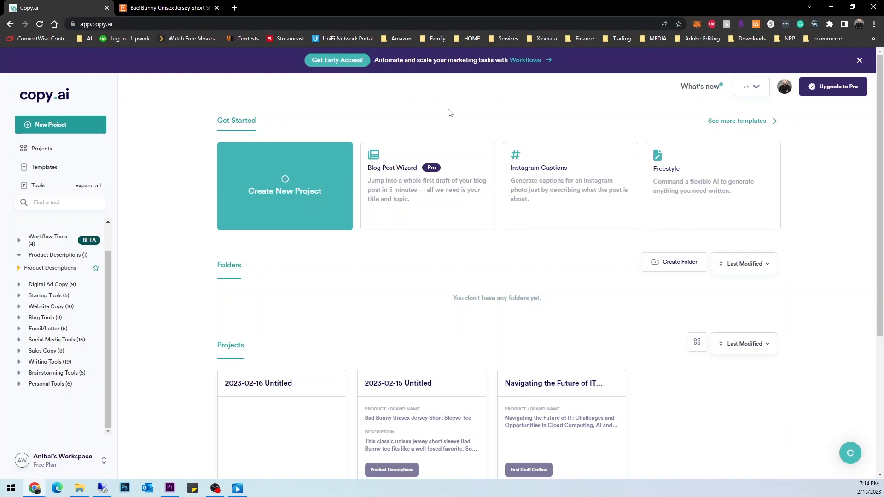
Switch to the Etsy shop manager and open the shop's Listings page
left_click(175, 8)
scroll(502, 300, "up", 10)
scroll(502, 300, "up", 5)
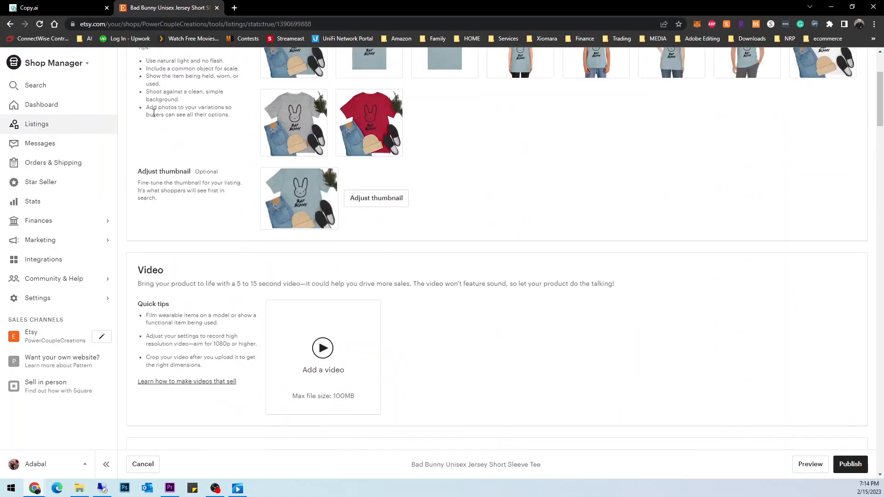
left_click(41, 106)
left_click(533, 78)
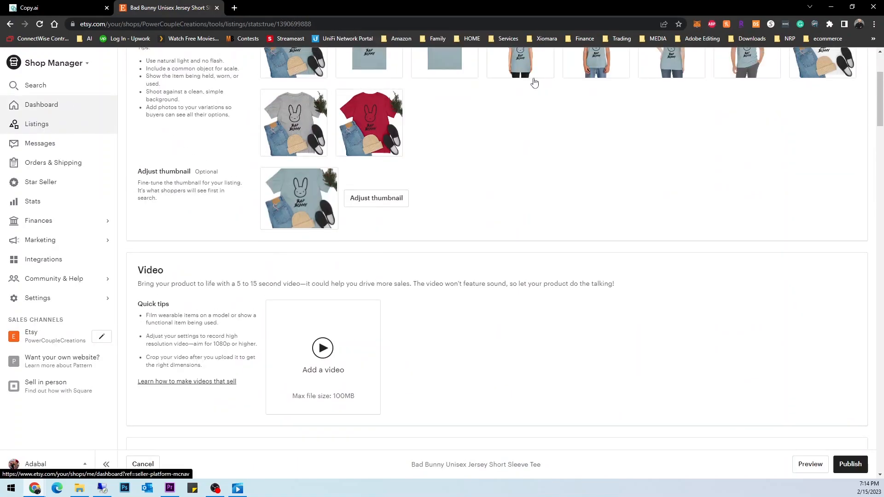
left_click(37, 126)
left_click(488, 95)
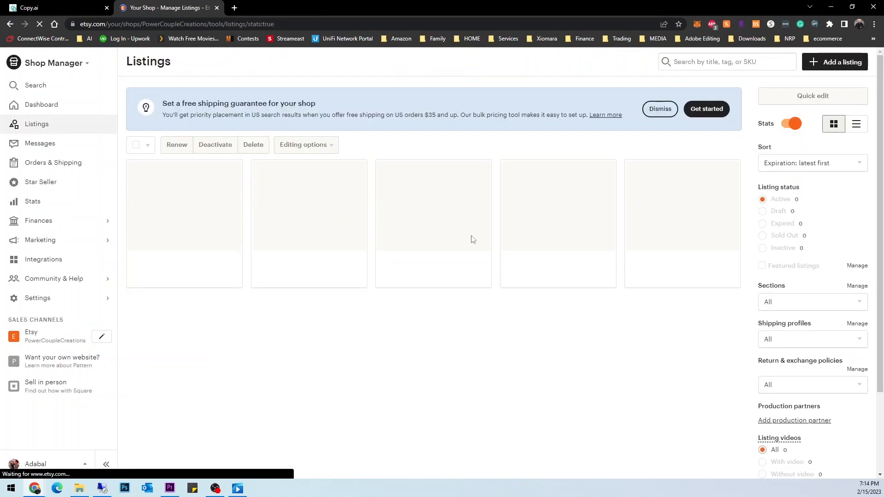
Look through the shop's active product listings from the first to the last and back
scroll(571, 214, "down", 3)
scroll(571, 214, "down", 6)
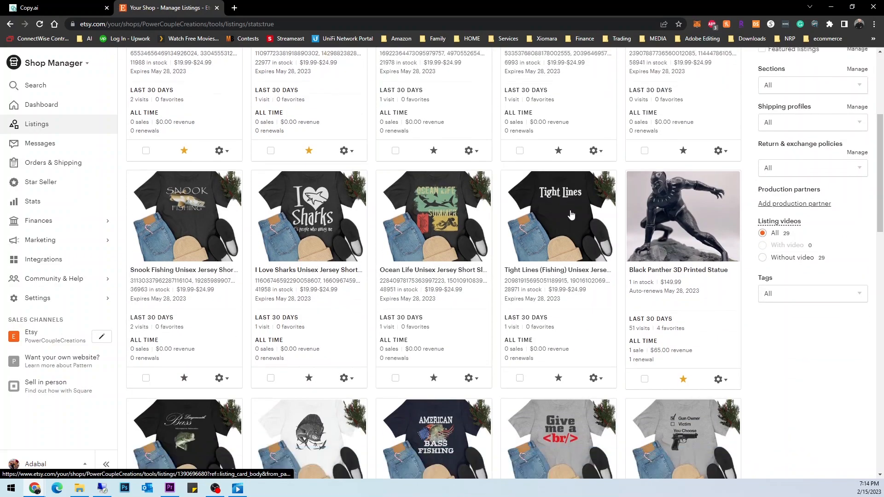
scroll(542, 235, "down", 4)
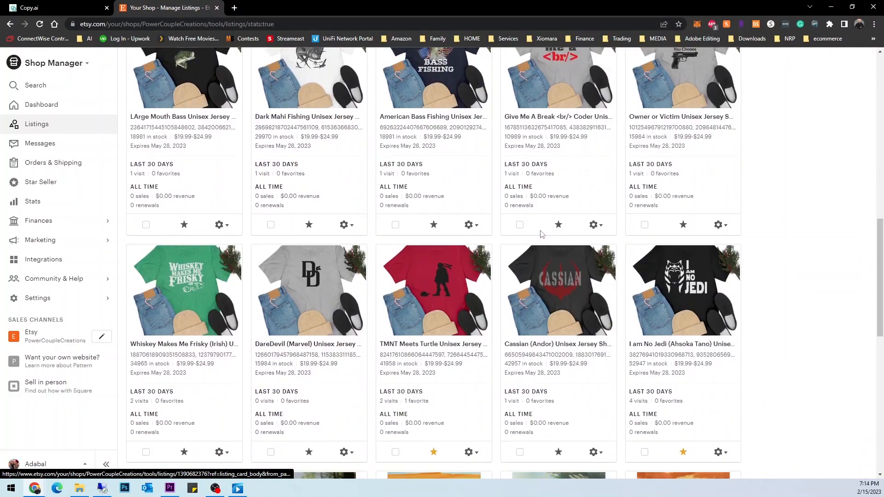
scroll(562, 230, "up", 6)
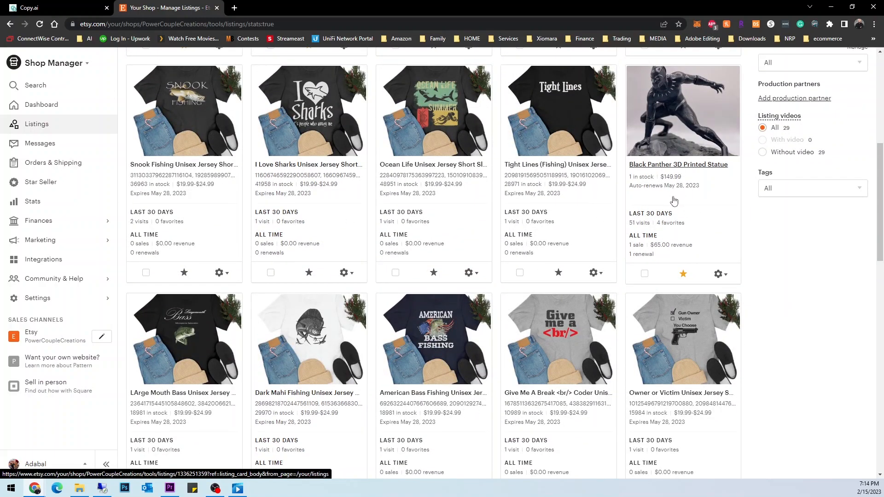
scroll(677, 230, "down", 10)
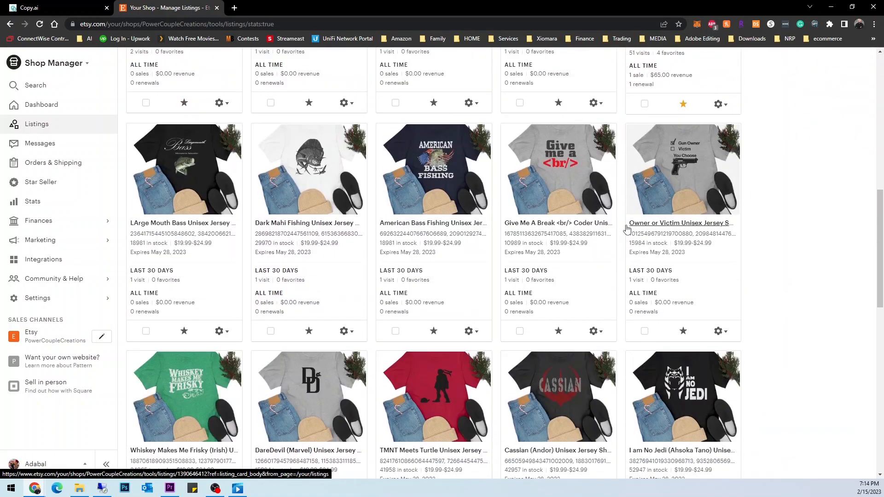
scroll(627, 225, "down", 7)
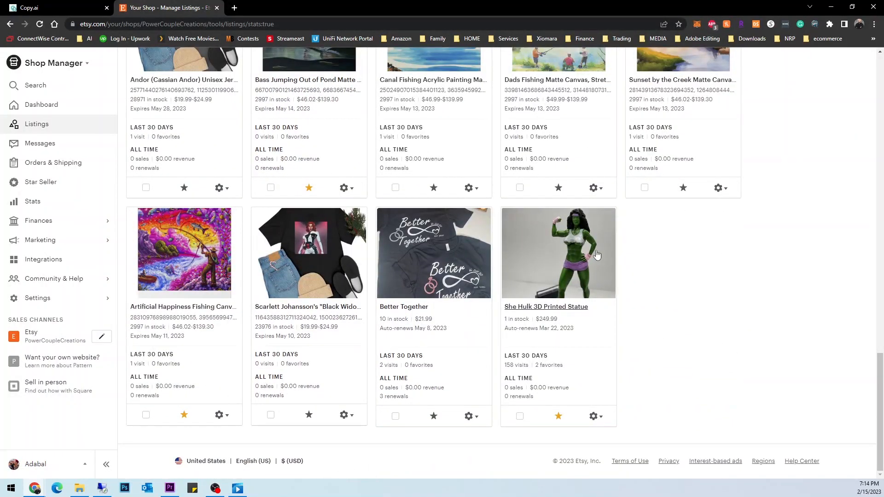
scroll(674, 276, "up", 15)
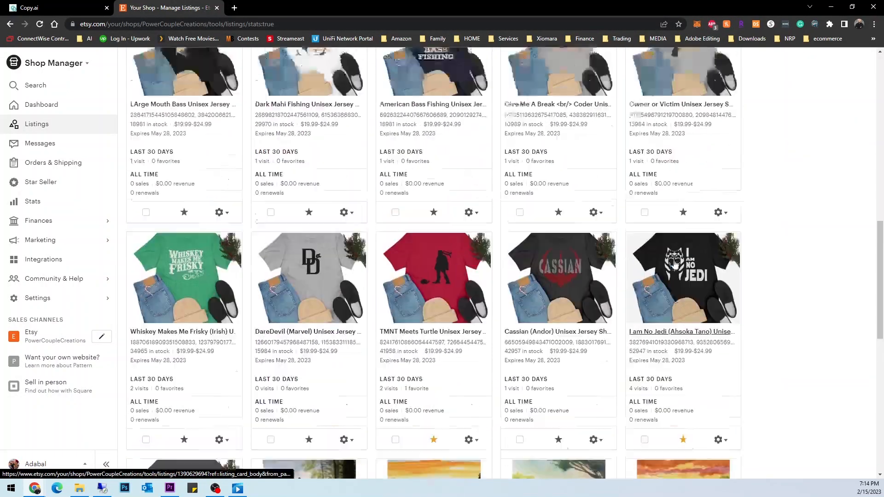
scroll(675, 263, "up", 7)
scroll(676, 260, "down", 5)
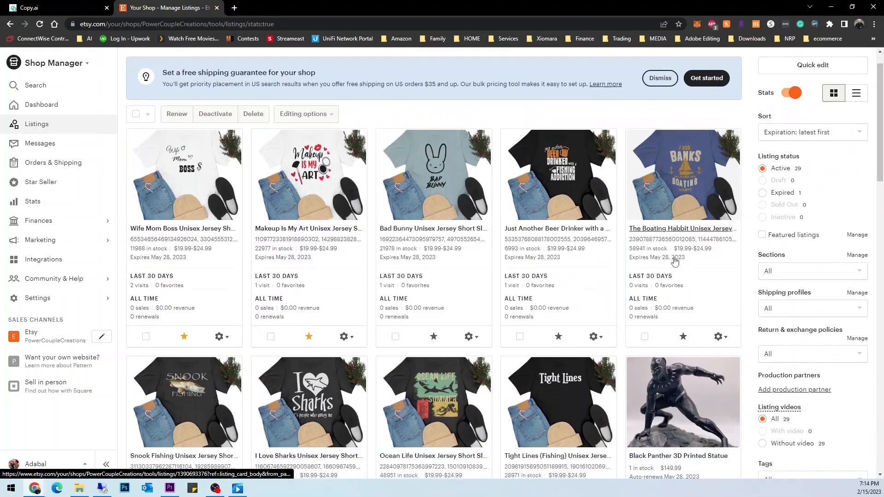
scroll(676, 260, "down", 4)
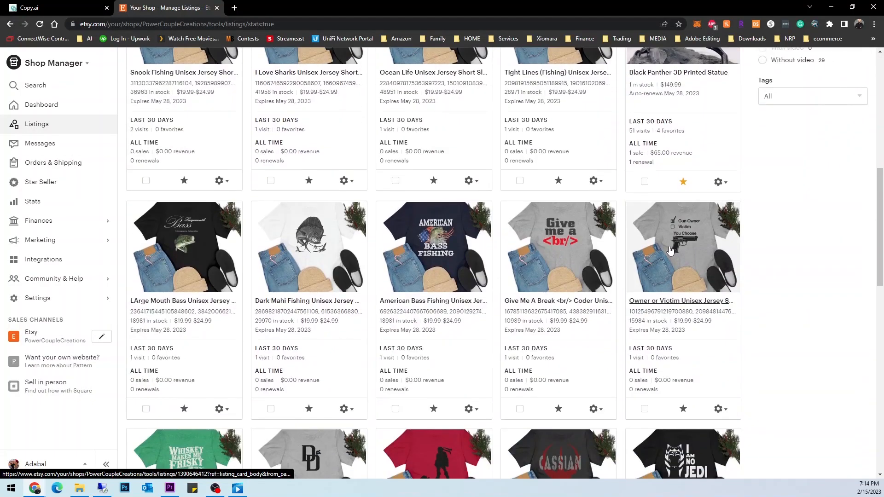
scroll(670, 250, "down", 4)
scroll(670, 250, "down", 4)
scroll(657, 241, "up", 10)
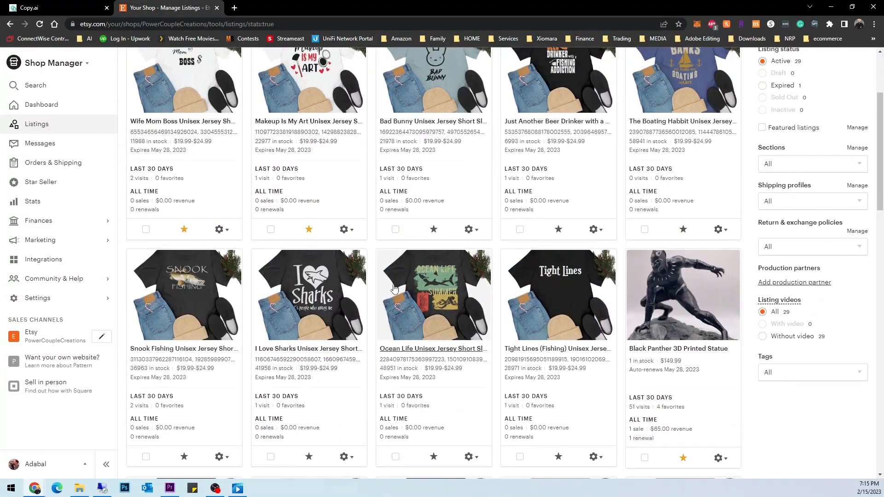
scroll(397, 284, "up", 3)
scroll(406, 258, "down", 1)
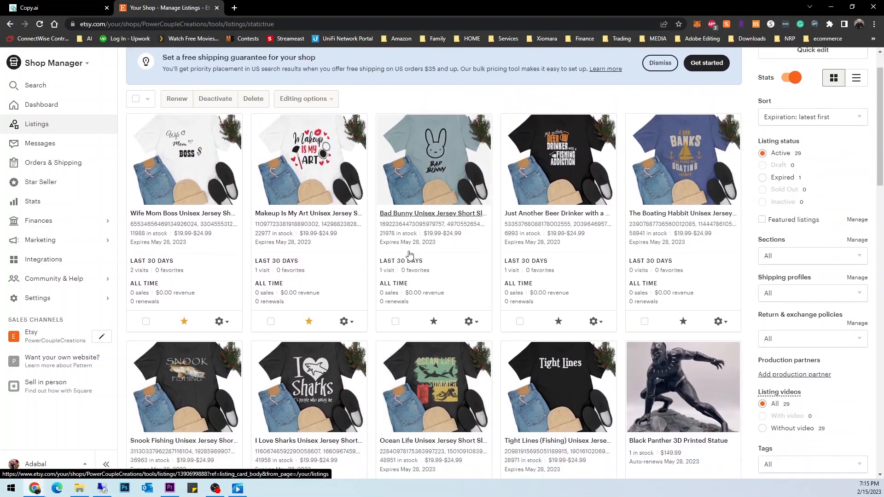
Open the Bad Bunny Unisex Jersey Short Sleeve Tee listing and examine its description text
left_click(418, 219)
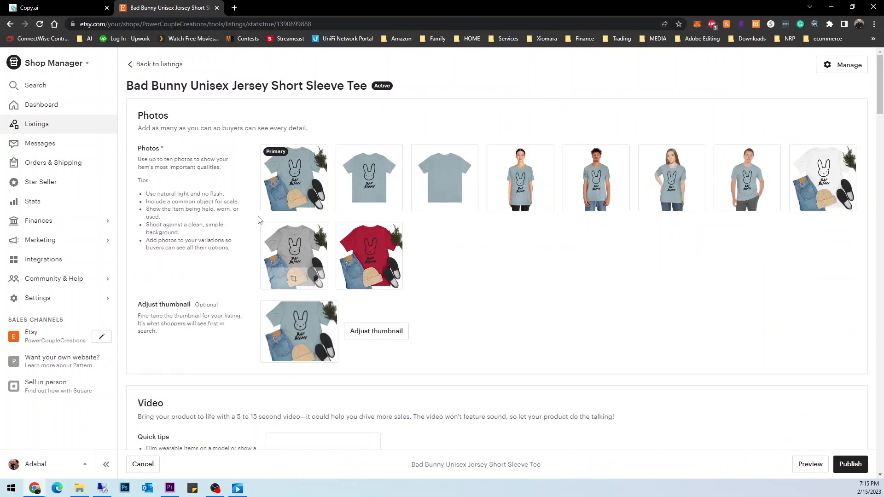
mouse_move(447, 167)
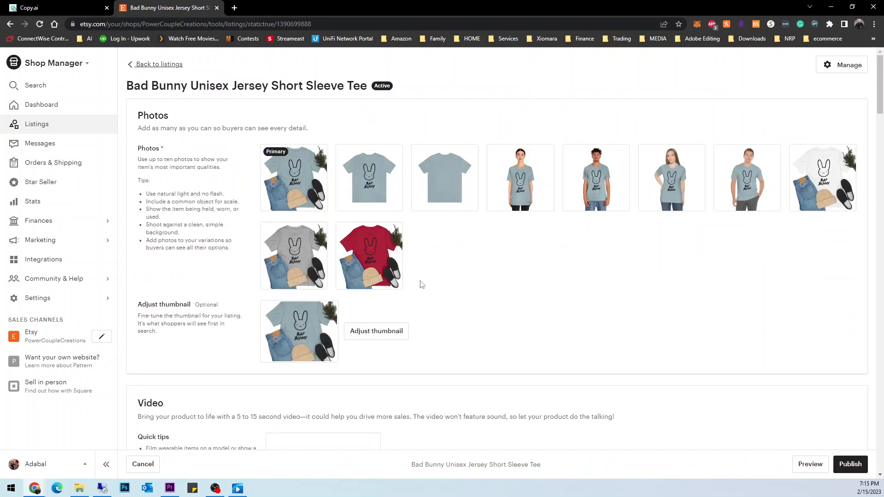
scroll(422, 284, "down", 7)
scroll(423, 283, "down", 14)
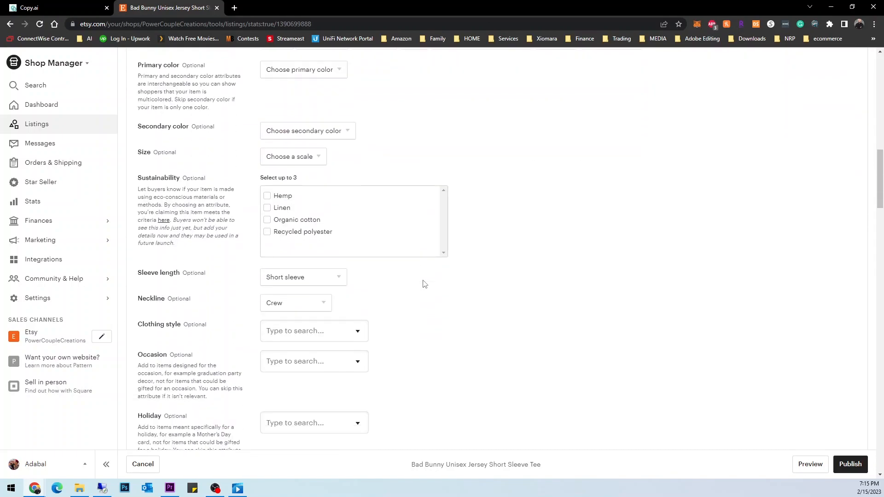
left_click_drag(361, 355, 131, 279)
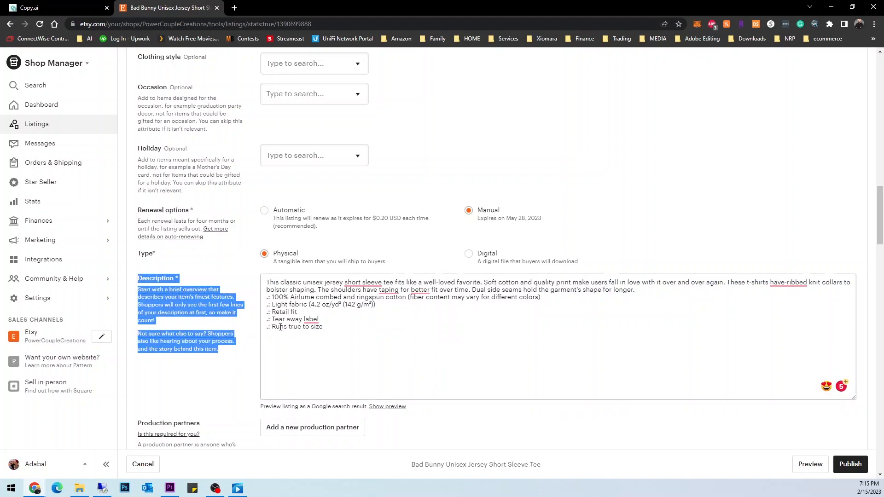
left_click(309, 327)
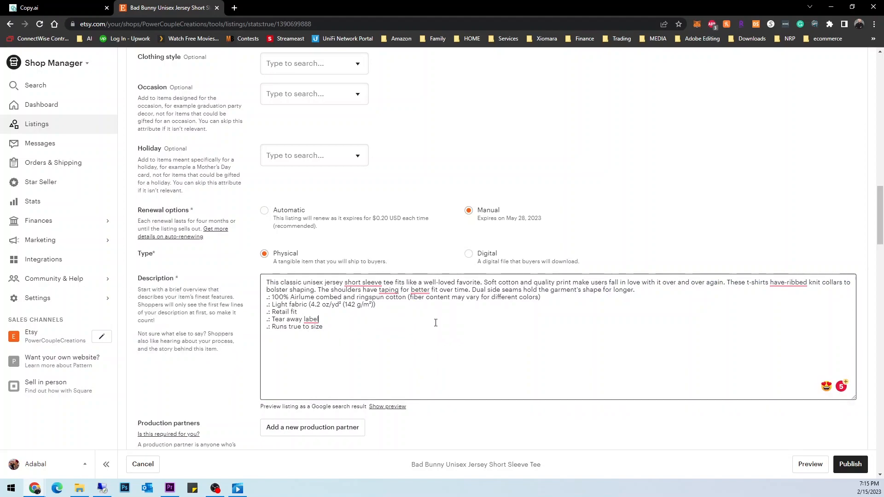
left_click_drag(355, 339, 251, 281)
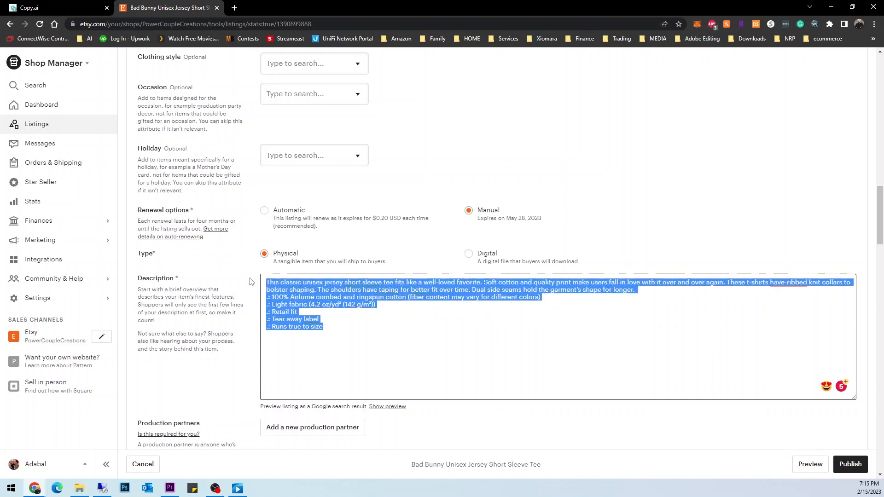
left_click(387, 338)
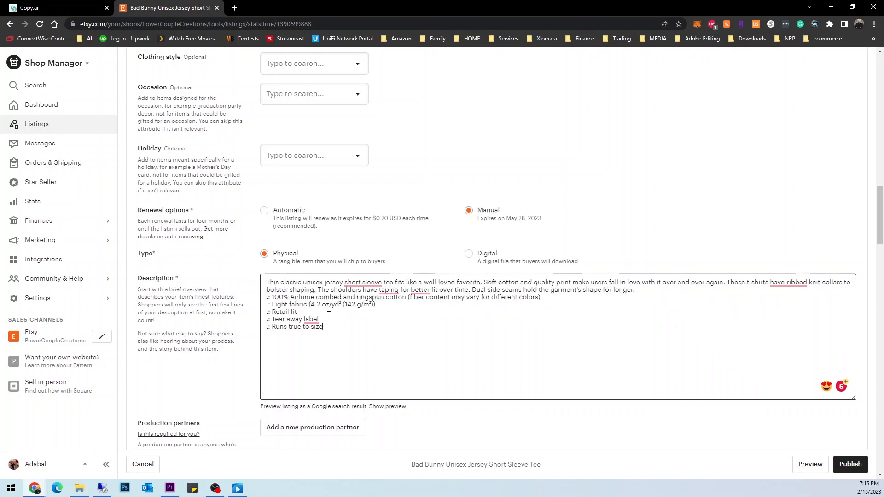
Open the Product Descriptions tool in Copy.ai and review its fields against the Etsy listing's description
left_click(51, 8)
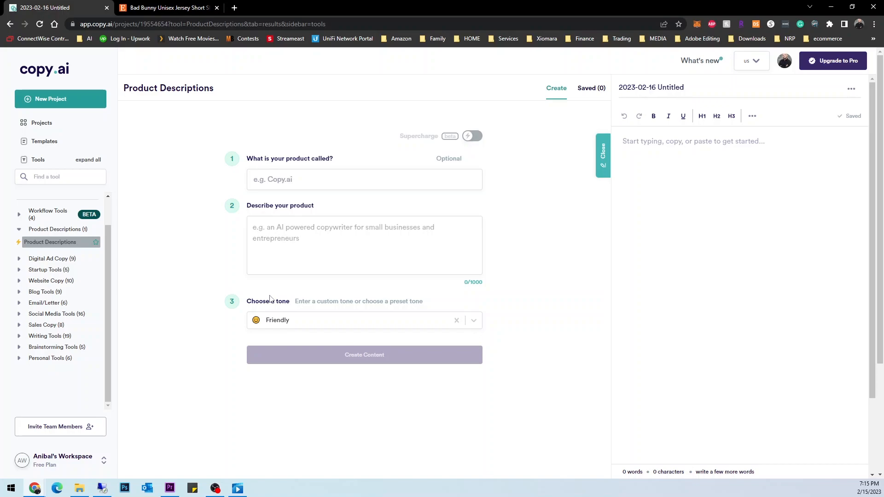
left_click(156, 6)
left_click_drag(362, 341, 249, 283)
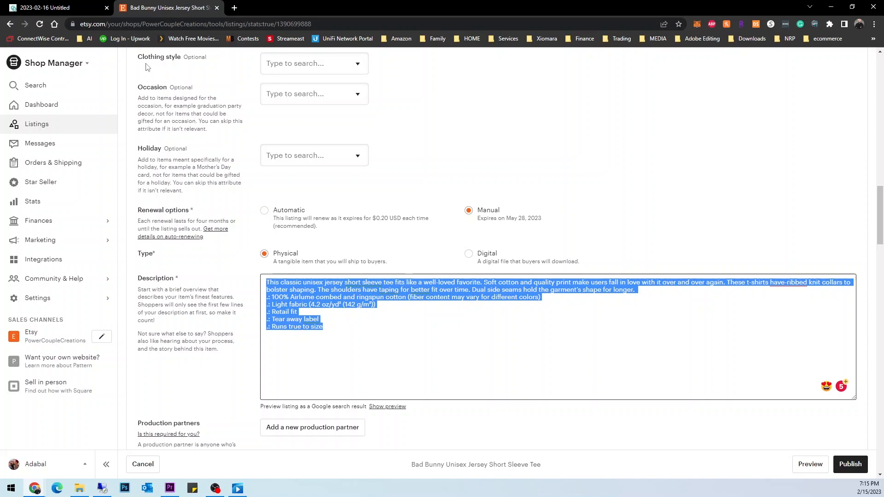
left_click(71, 8)
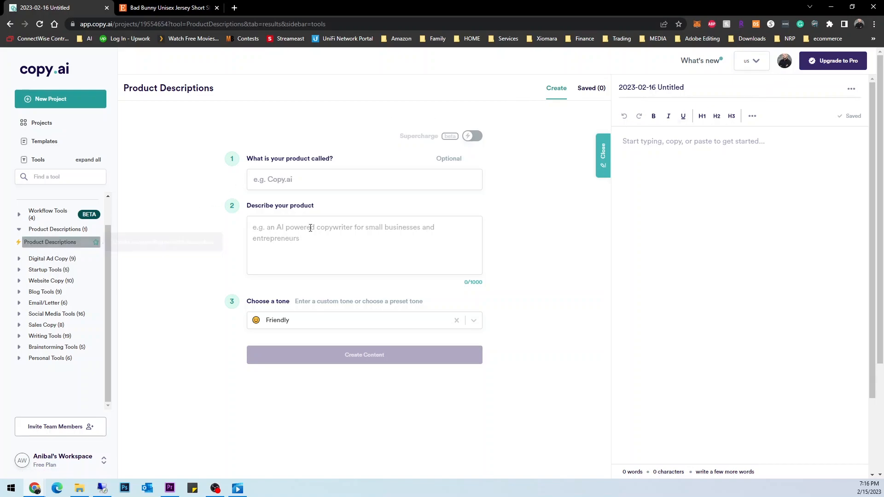
left_click_drag(342, 164, 246, 159)
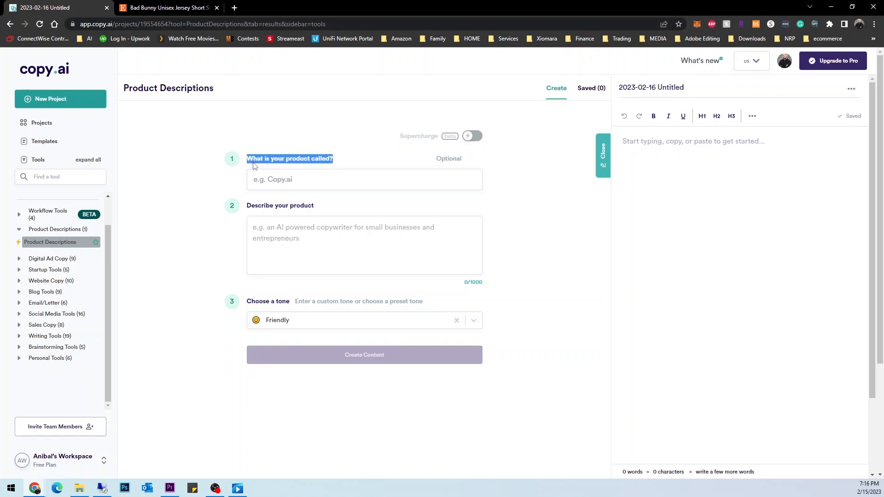
Copy the title "Bad Bunny Unisex Jersey Short Sleeve Tee" from the Etsy listing into Copy.ai's product name field
left_click(198, 8)
scroll(345, 138, "up", 20)
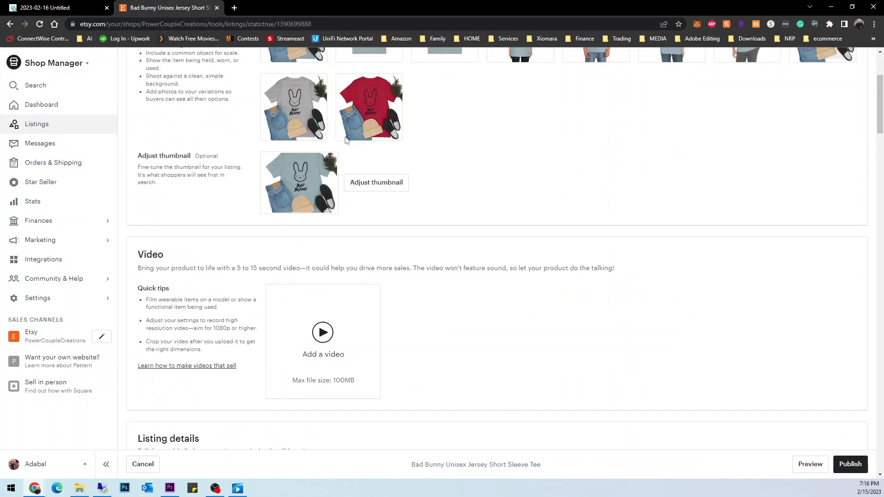
left_click_drag(364, 85, 128, 82)
key("ctrl+c")
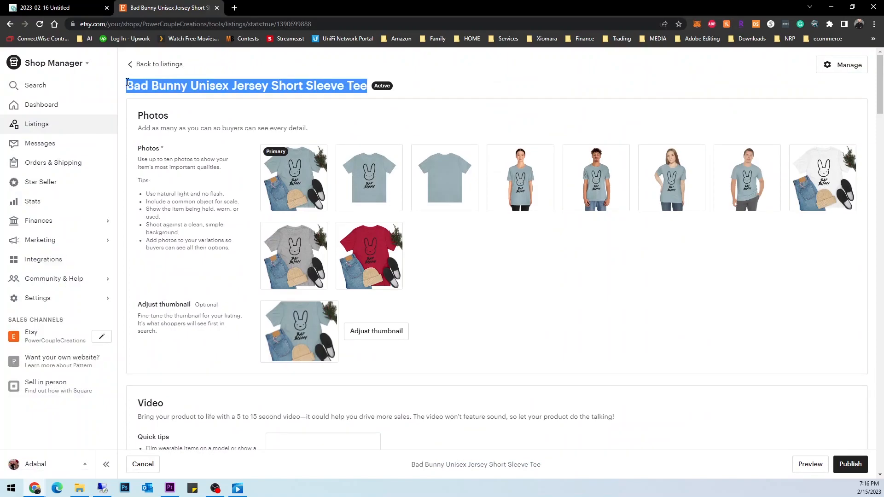
left_click(55, 8)
left_click(316, 176)
key("ctrl+v")
Copy the full description text from the Etsy listing into Copy.ai's product description field
key("ctrl+Tab")
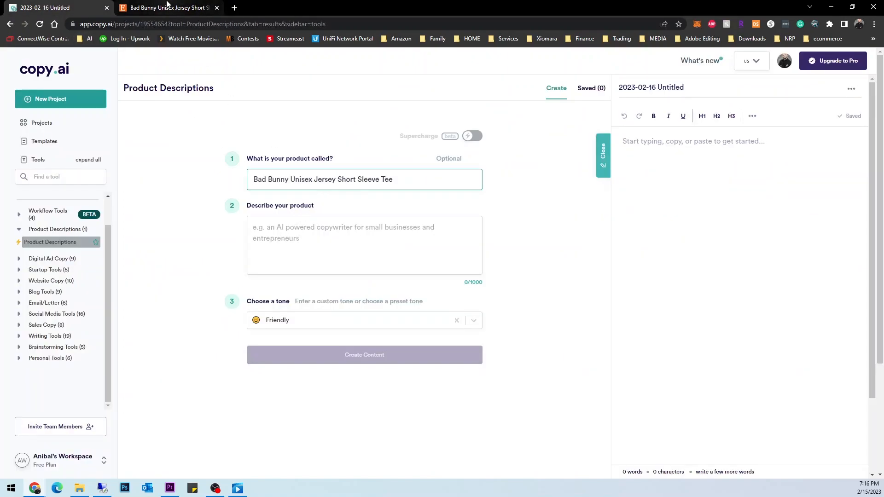
scroll(258, 170, "down", 8)
scroll(245, 178, "down", 12)
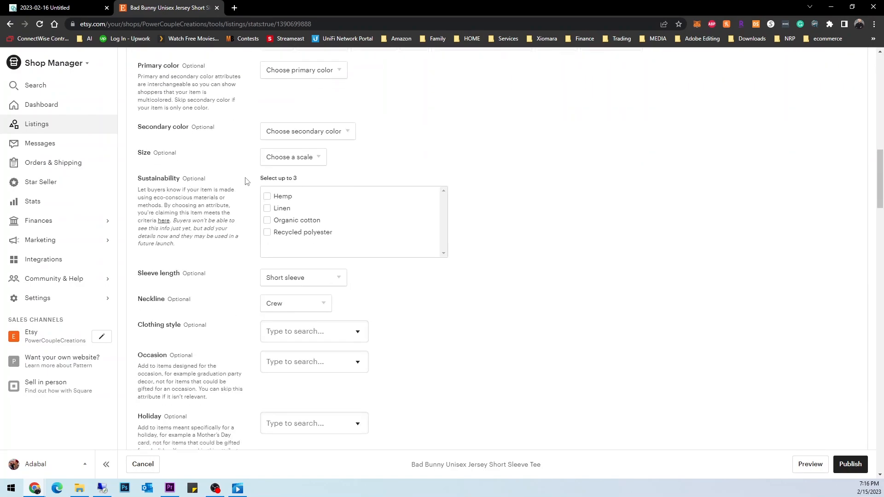
left_click_drag(322, 275, 327, 265)
left_click(332, 278)
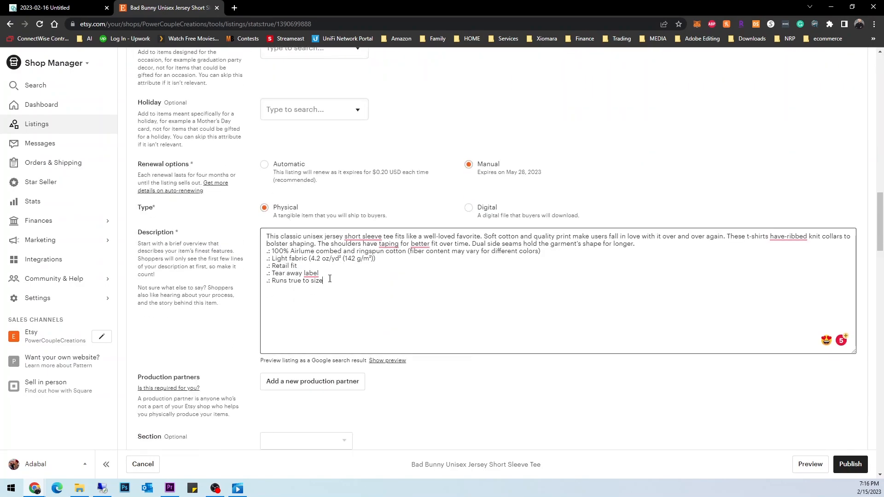
key("ctrl+a")
key("ctrl+c")
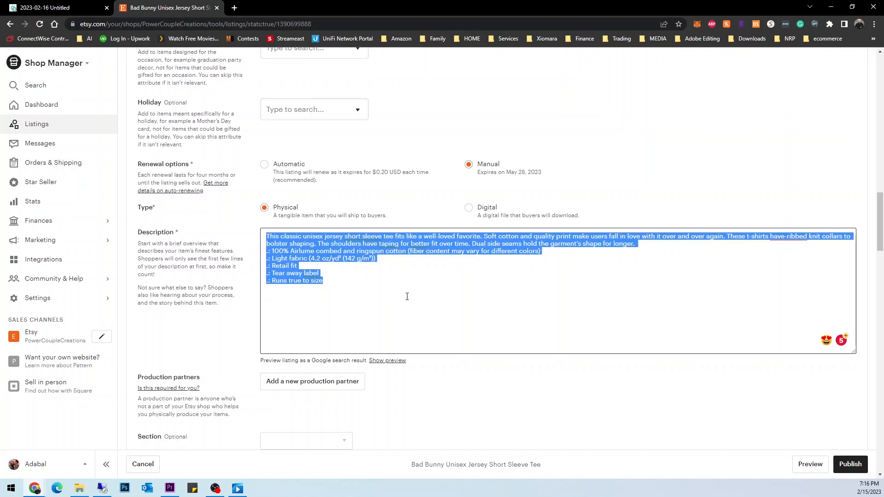
left_click(65, 7)
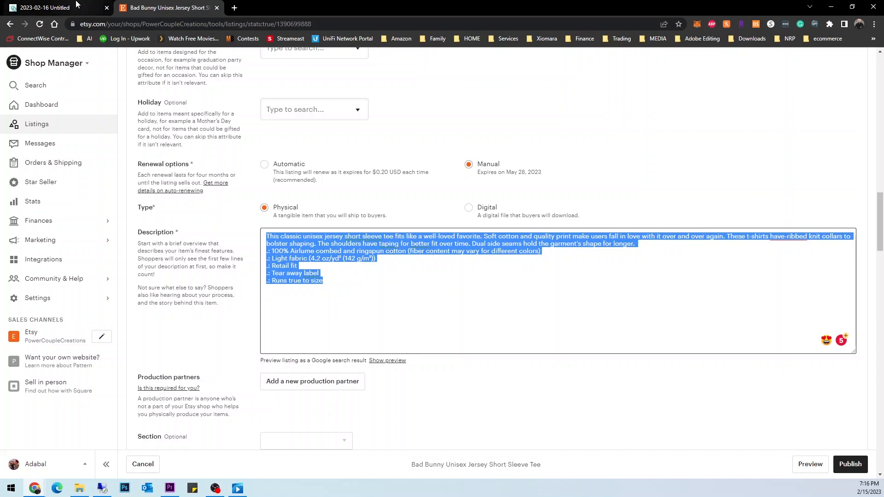
left_click(299, 248)
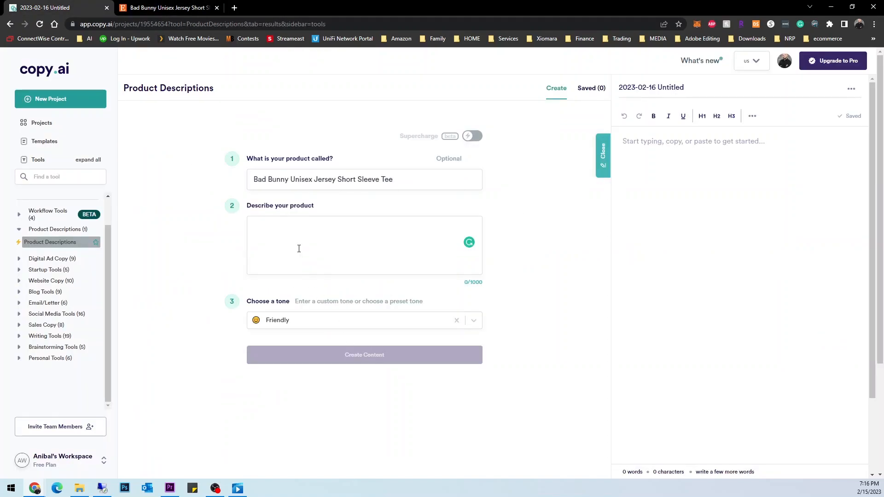
key("ctrl+v")
Set the tone for the generated product description to Persuasive
scroll(297, 254, "down", 5)
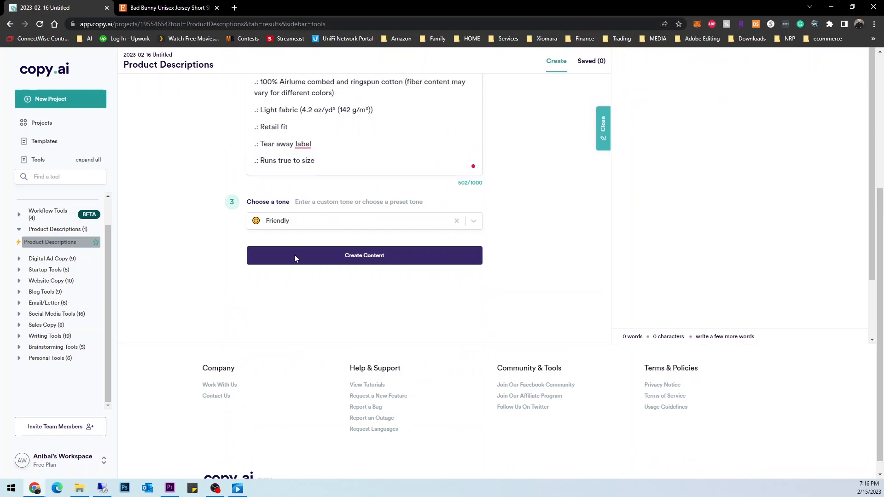
scroll(290, 272, "up", 2)
left_click_drag(248, 282, 291, 279)
left_click(290, 279)
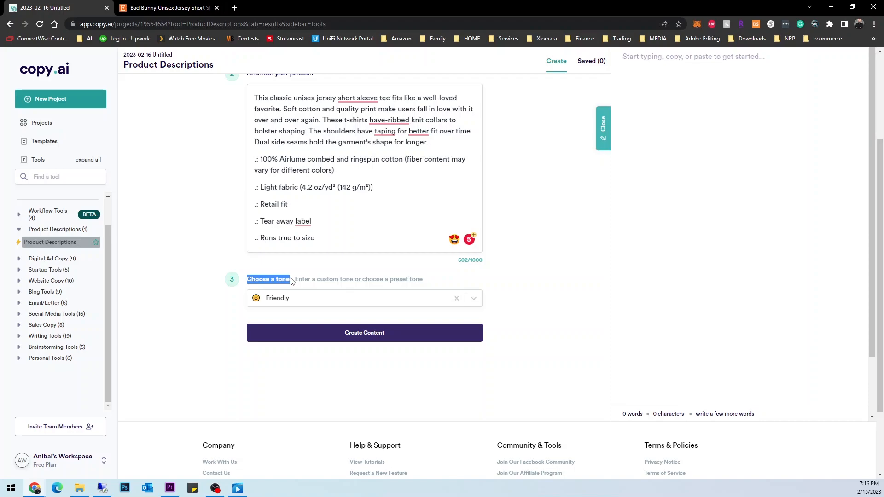
left_click(474, 299)
scroll(460, 331, "down", 3)
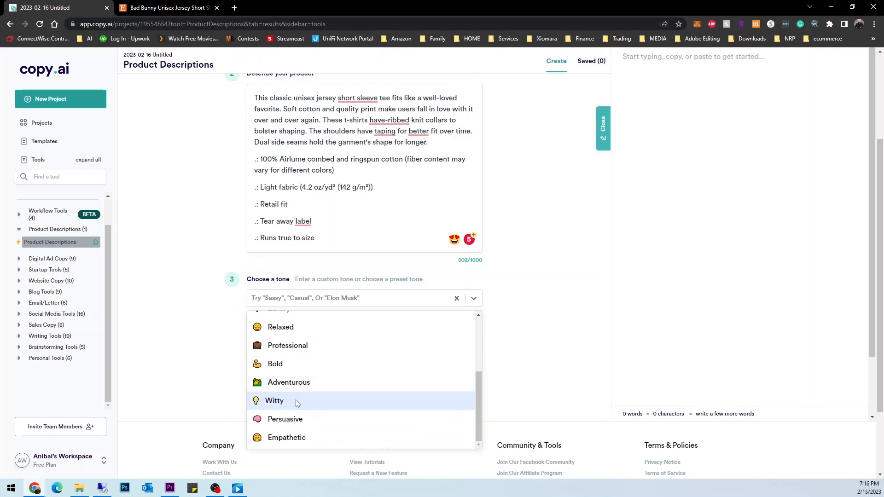
left_click(337, 419)
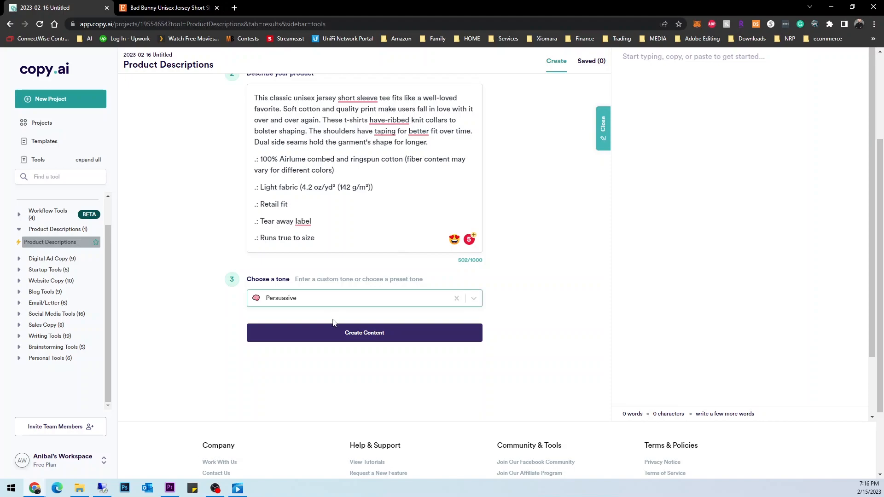
Check the completed form, generate product descriptions from it, and review the generated versions
scroll(371, 346, "up", 3)
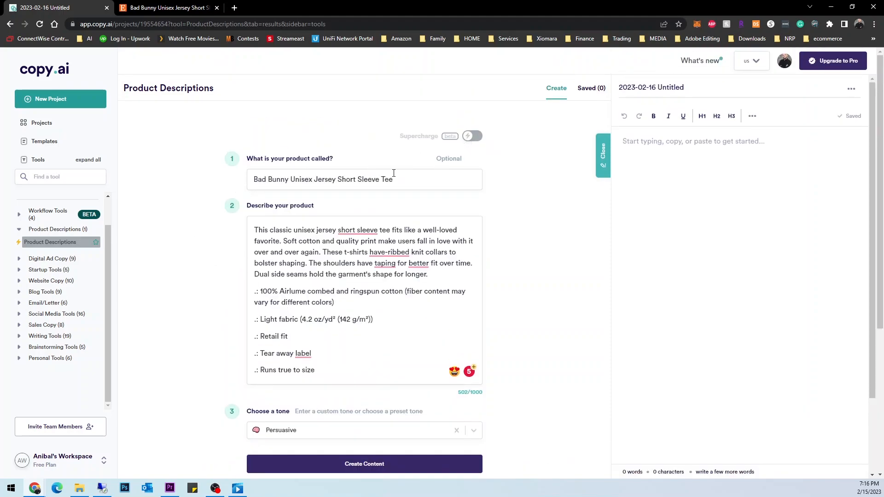
mouse_move(393, 136)
left_mouse_down()
mouse_move(441, 130)
mouse_move(392, 136)
left_mouse_up()
scroll(382, 152, "down", 2)
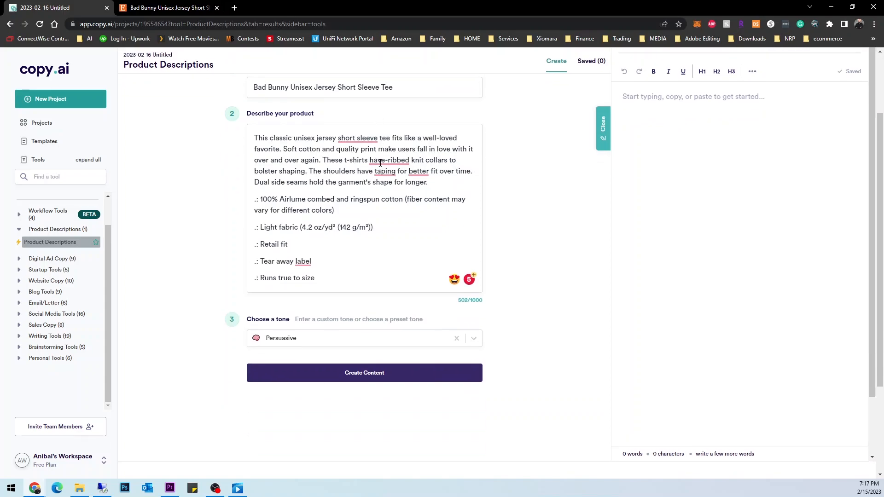
scroll(438, 208, "up", 2)
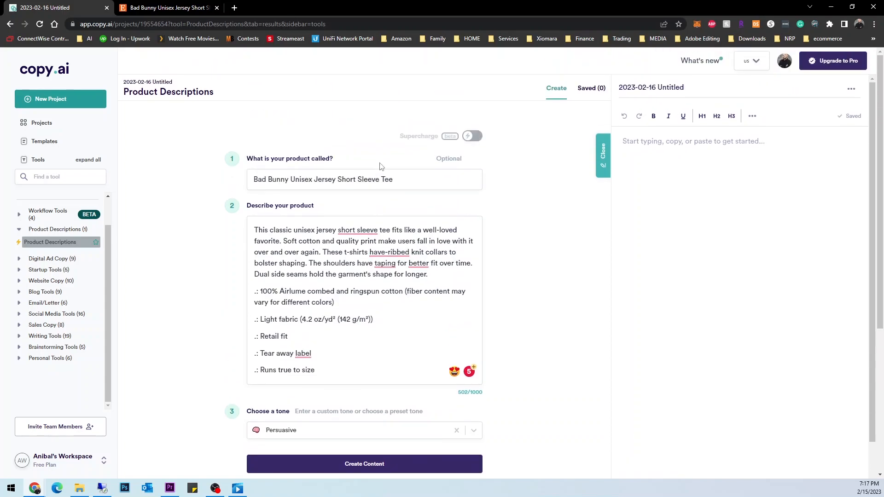
left_click(401, 464)
scroll(437, 442, "down", 2)
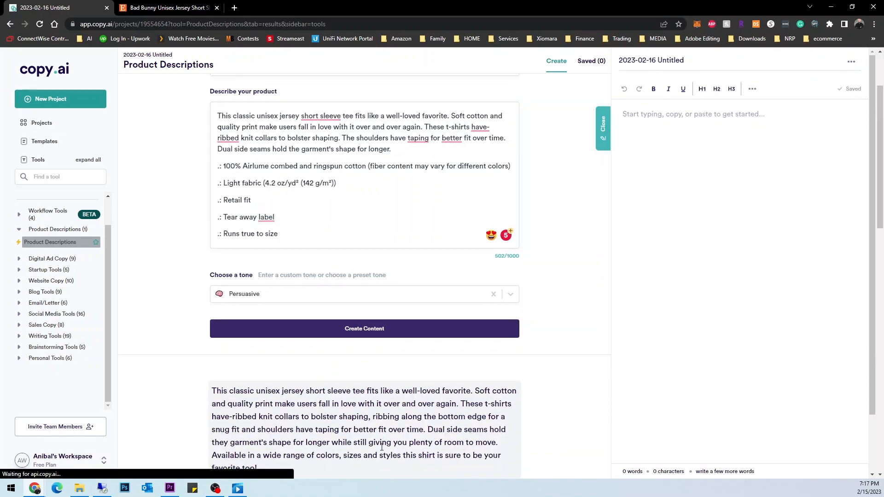
scroll(410, 436, "down", 5)
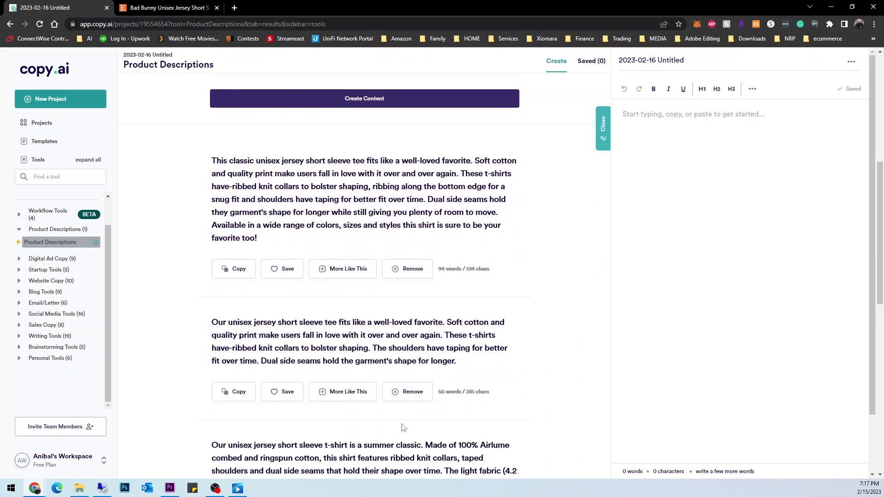
scroll(396, 424, "down", 7)
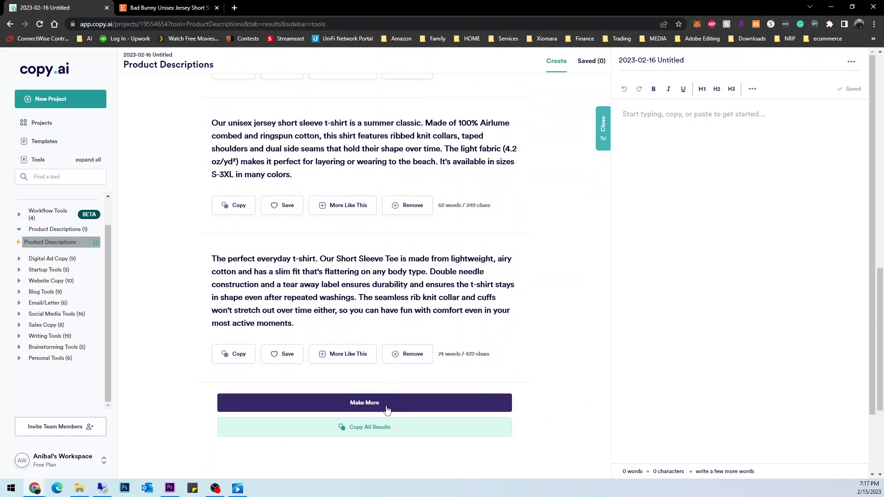
left_click(386, 404)
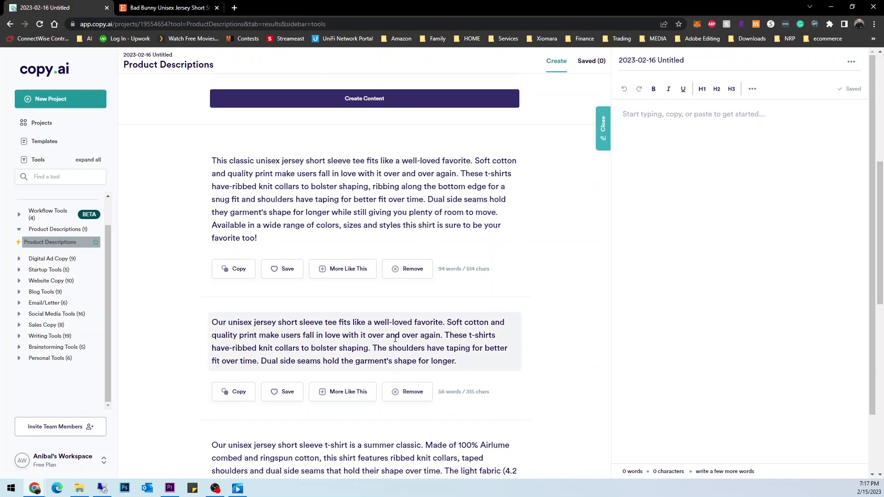
Copy "Bad Bunny" from the product name and insert it before "short sleeve tee" in the product description
scroll(292, 271, "up", 2)
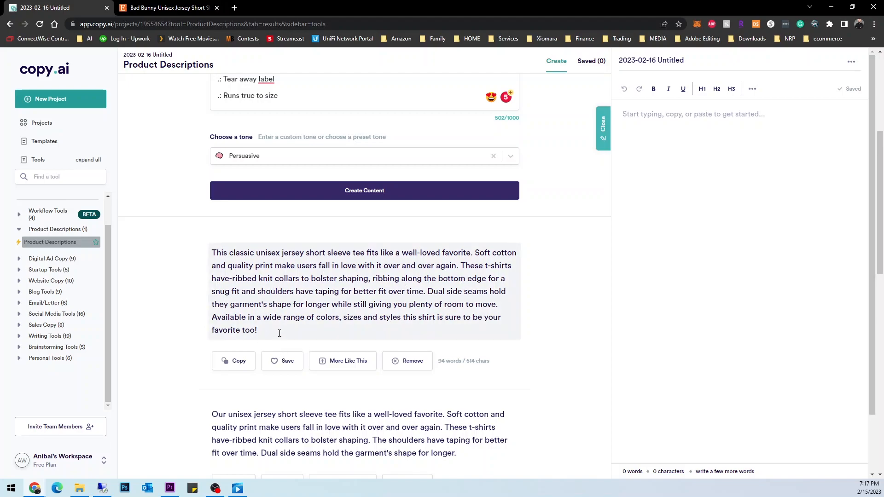
scroll(273, 279, "up", 5)
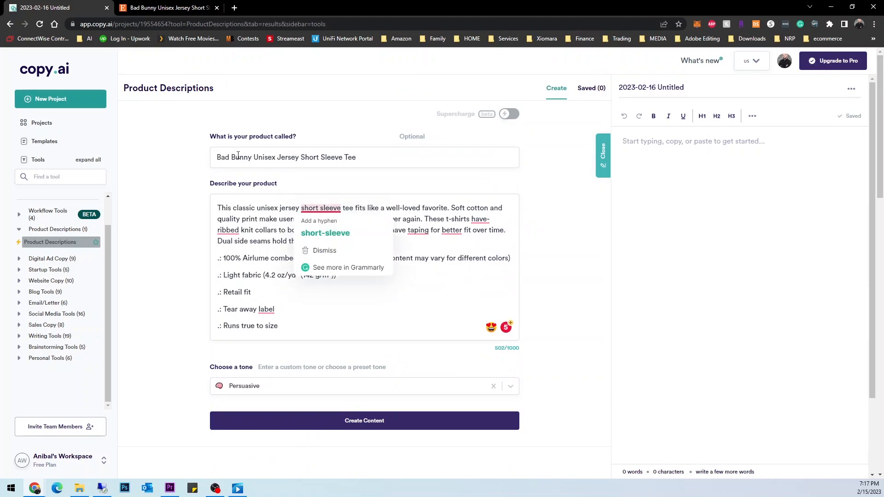
left_click_drag(252, 157, 204, 156)
key("ctrl+c")
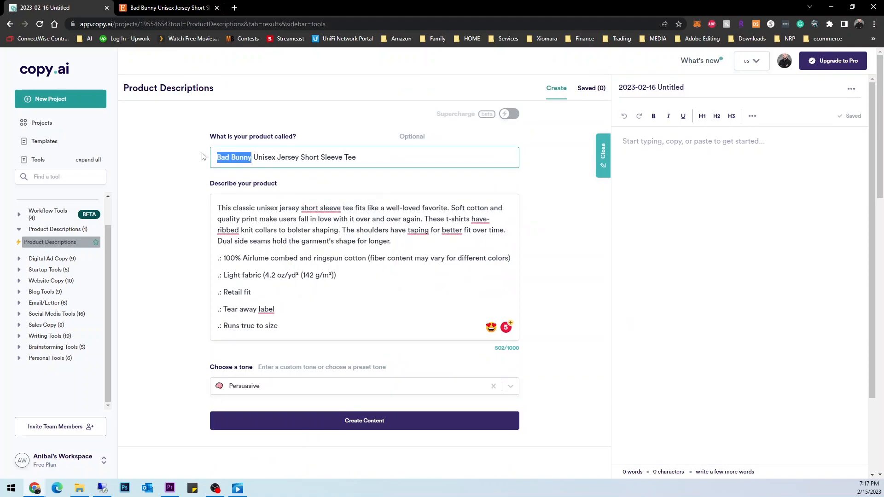
left_click(342, 209)
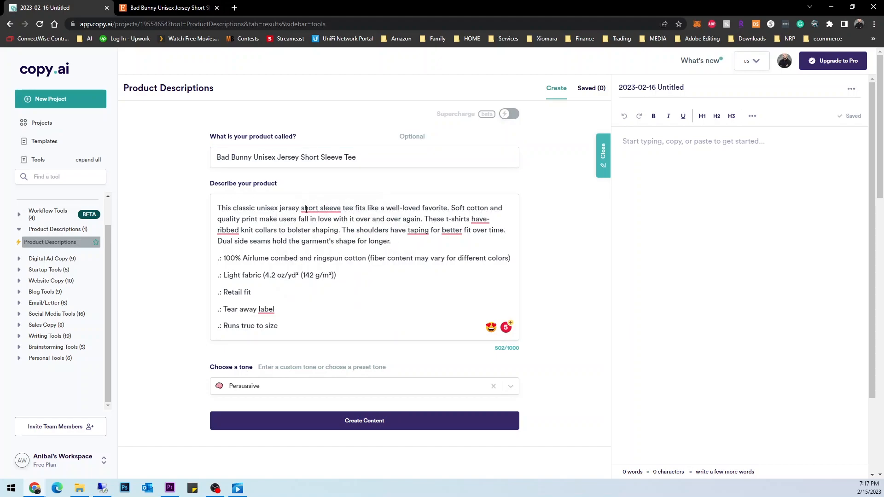
key("Left")
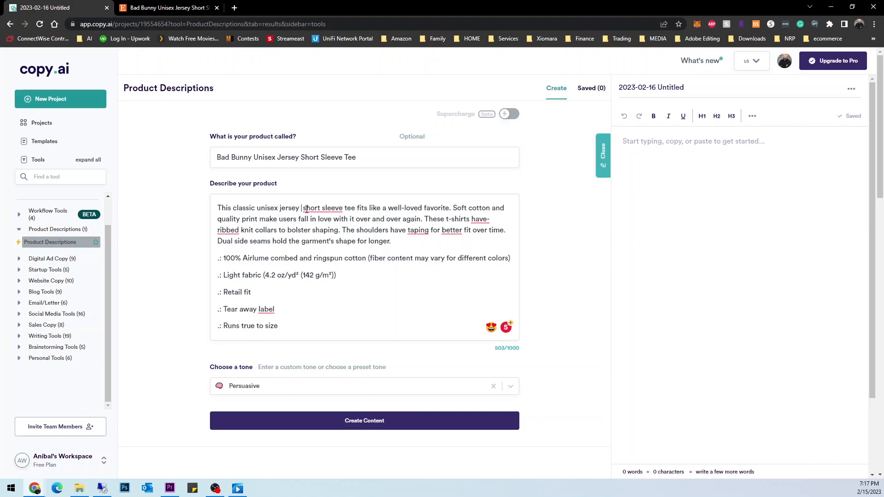
key("ctrl+v")
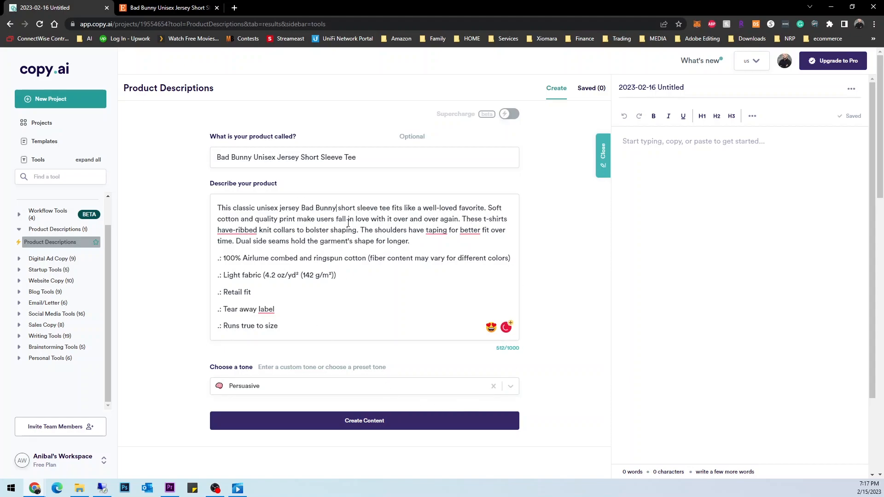
Regenerate the content from the edited product description and read through the new versions
left_click(363, 429)
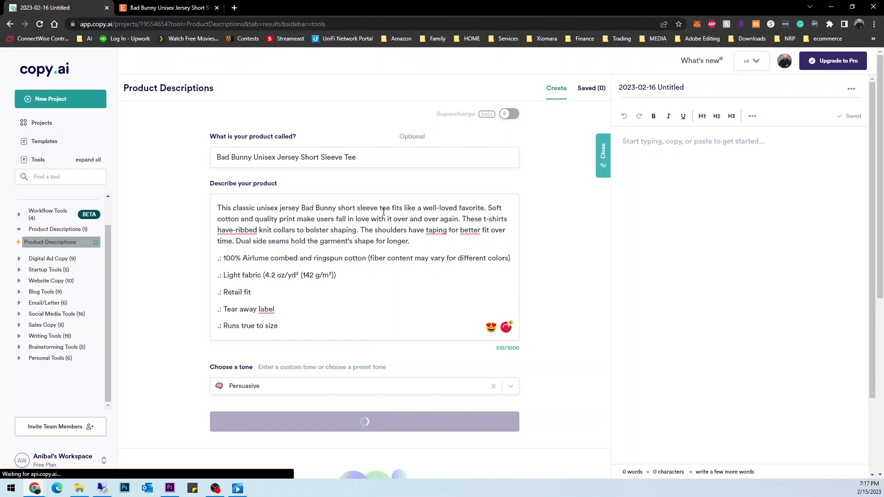
scroll(476, 292, "up", 2)
left_click_drag(302, 117, 336, 117)
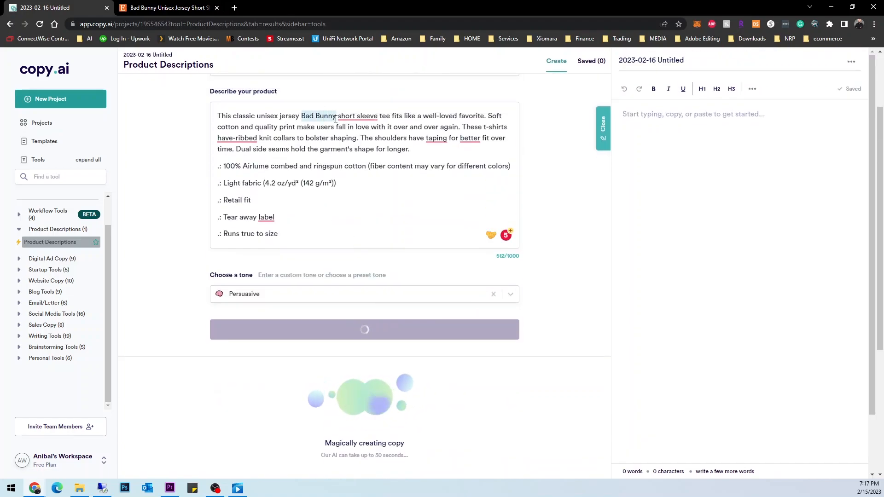
scroll(315, 260, "down", 3)
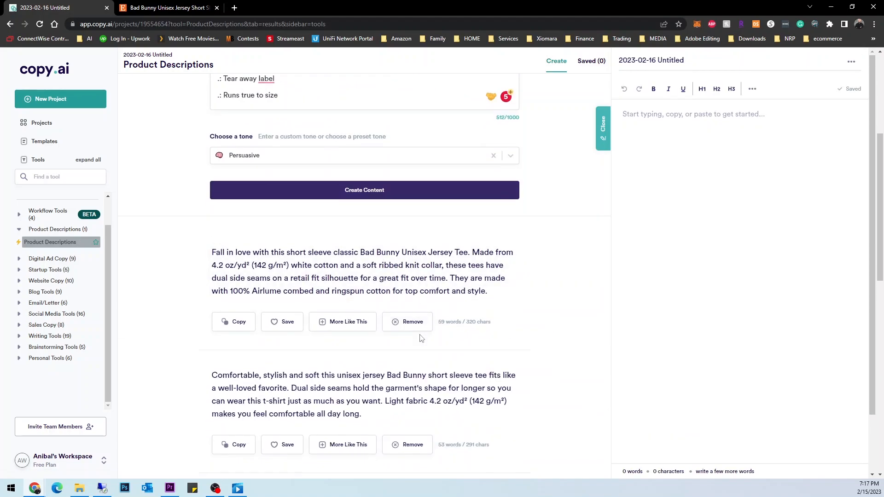
scroll(304, 321, "down", 2)
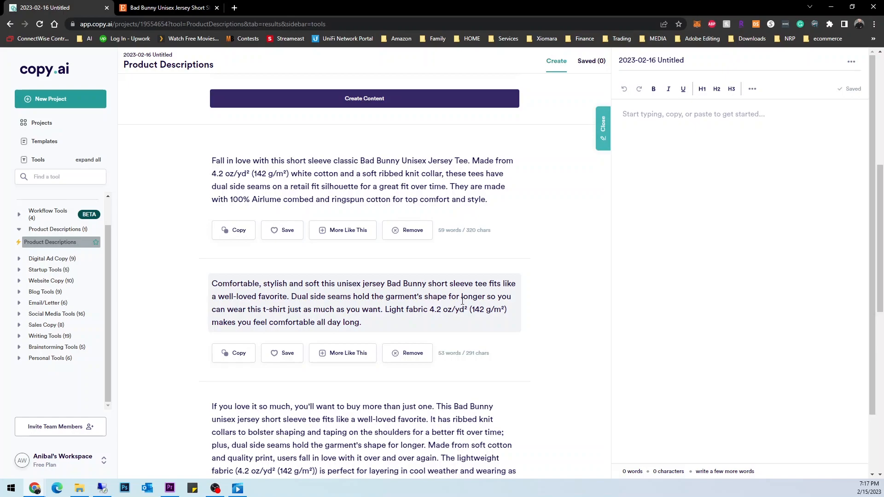
scroll(479, 309, "down", 2)
scroll(361, 247, "down", 2)
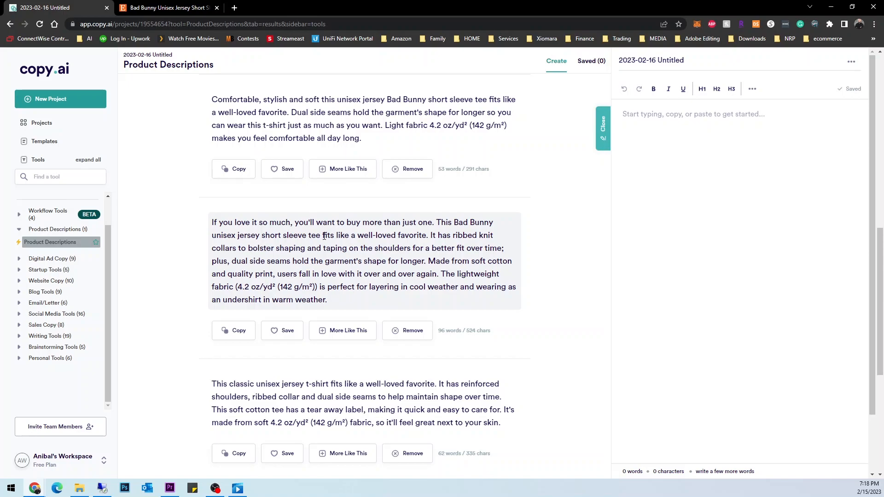
scroll(308, 376, "down", 1)
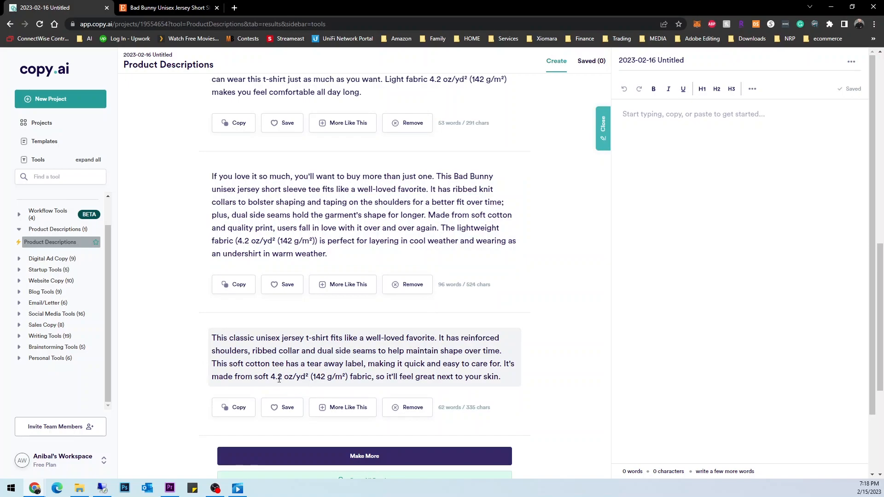
scroll(425, 378, "up", 3)
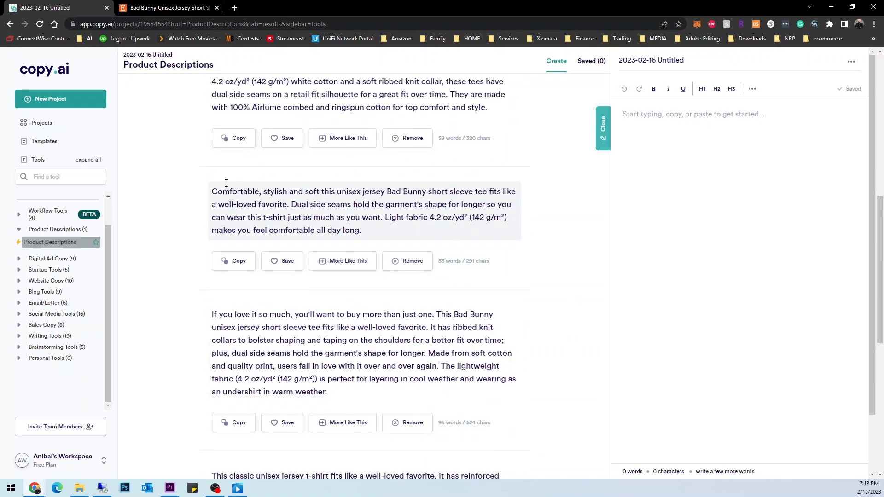
scroll(420, 185, "up", 3)
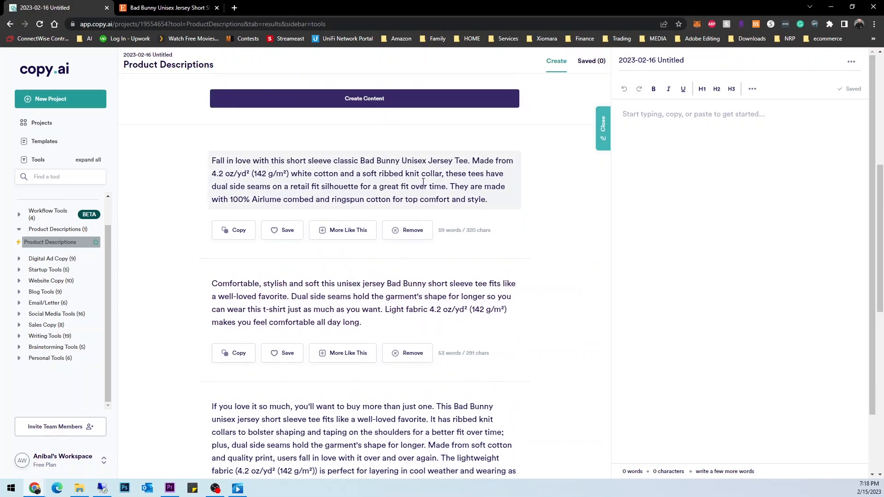
Delete the specification list from "100% Airlume combed" through "Runs true to size" in the product description and regenerate the content
scroll(426, 186, "up", 4)
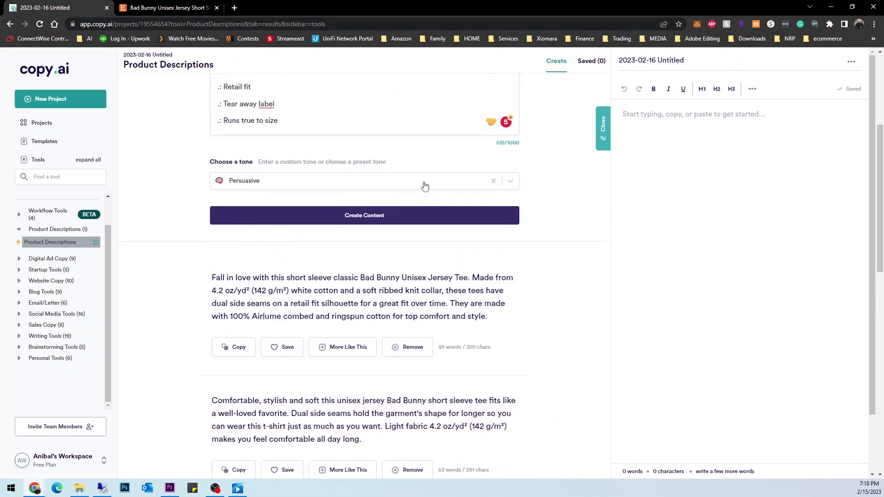
left_click_drag(291, 236, 220, 167)
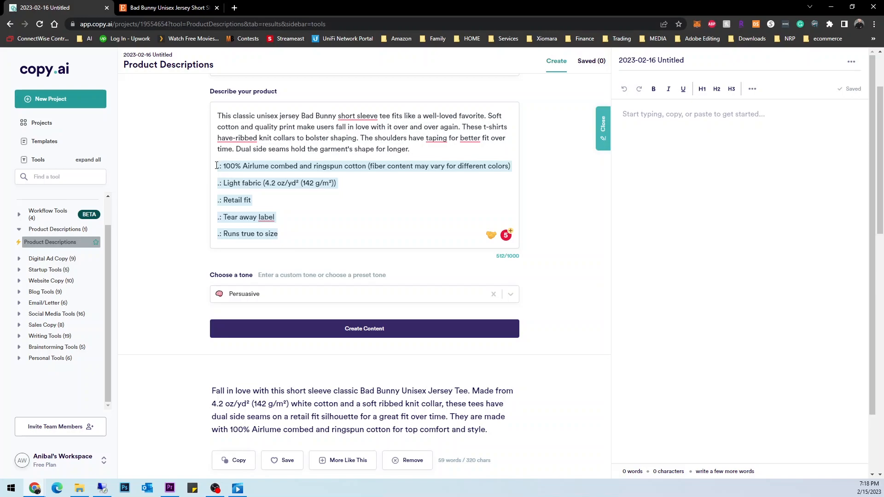
key("BackSpace")
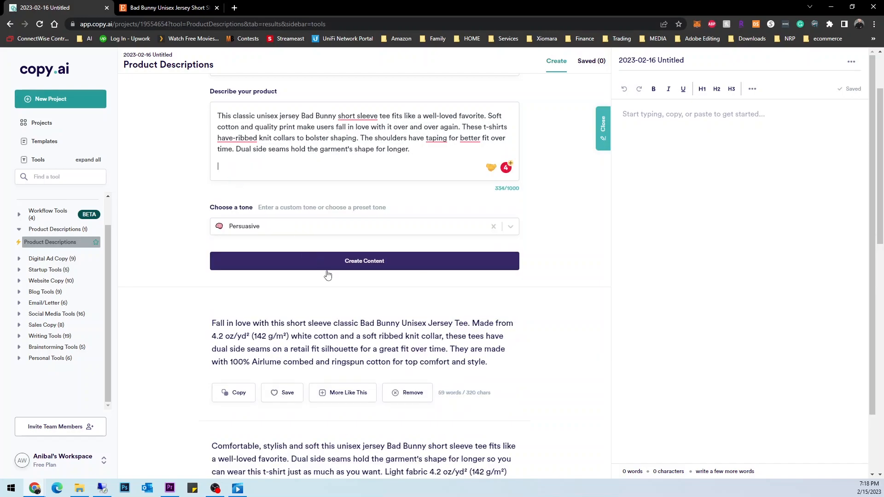
left_click(325, 266)
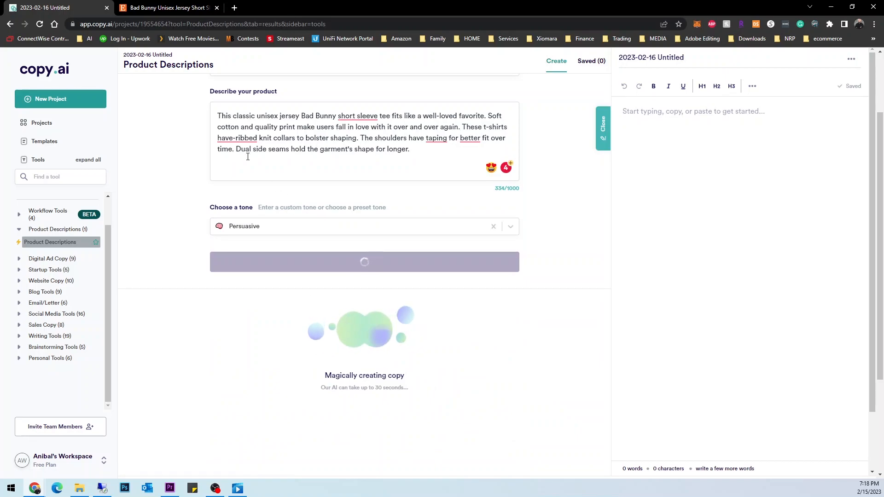
Read through the new versions and copy the one beginning "Our classic Bad Bunny unisex t-shirt is a must-have for any fan."
scroll(352, 267, "down", 3)
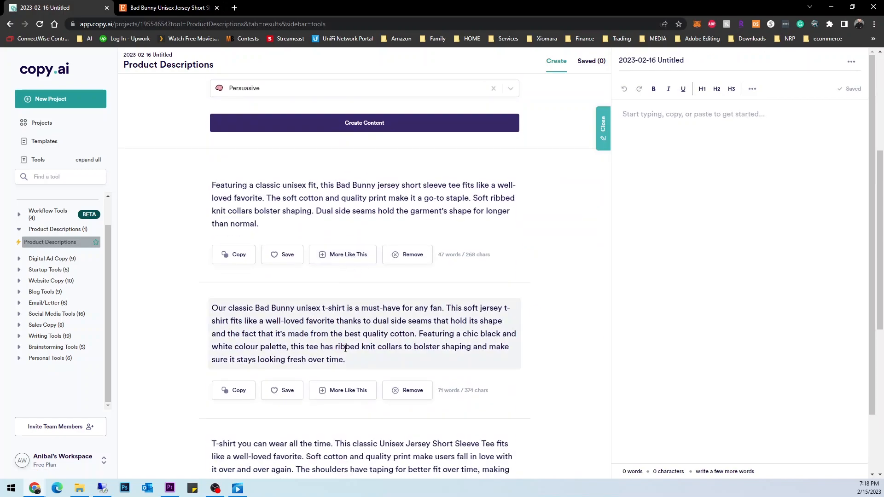
scroll(348, 360, "down", 2)
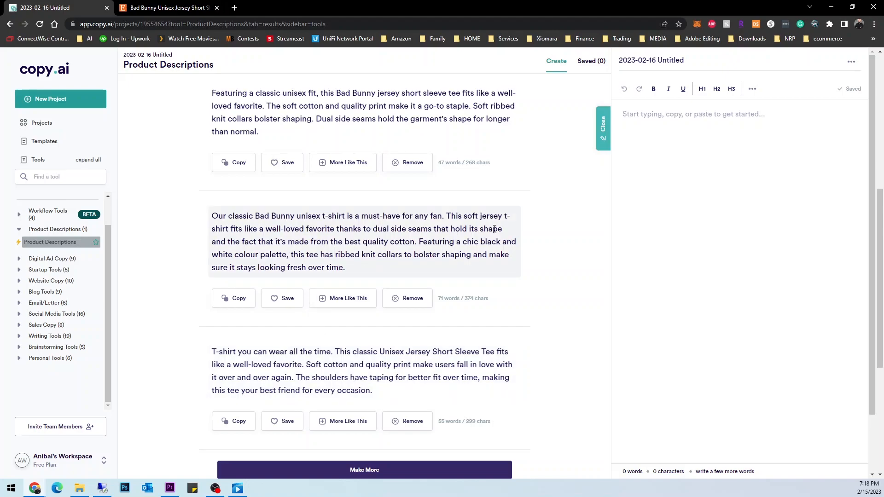
left_click_drag(385, 265, 199, 212)
key("ctrl+c")
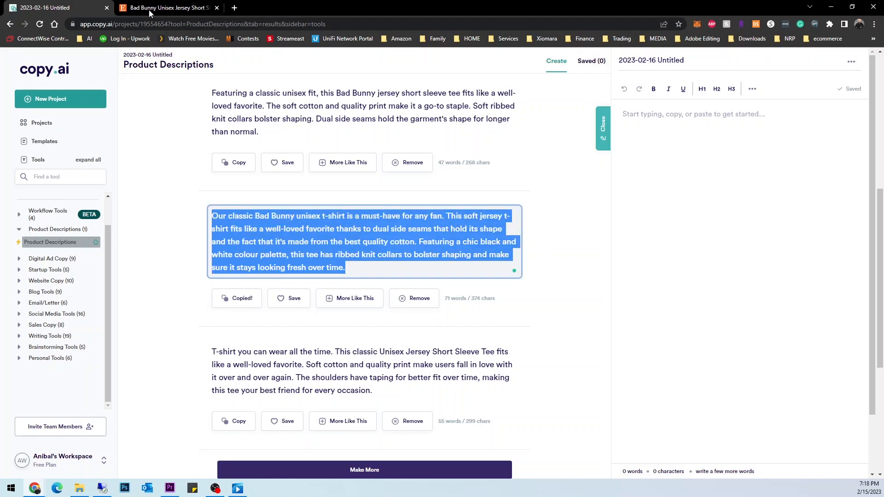
Switch to the Etsy listing editor and replace the whole product description with the copied Copy.ai text
left_click(152, 8)
left_click(365, 277)
key("ctrl+a")
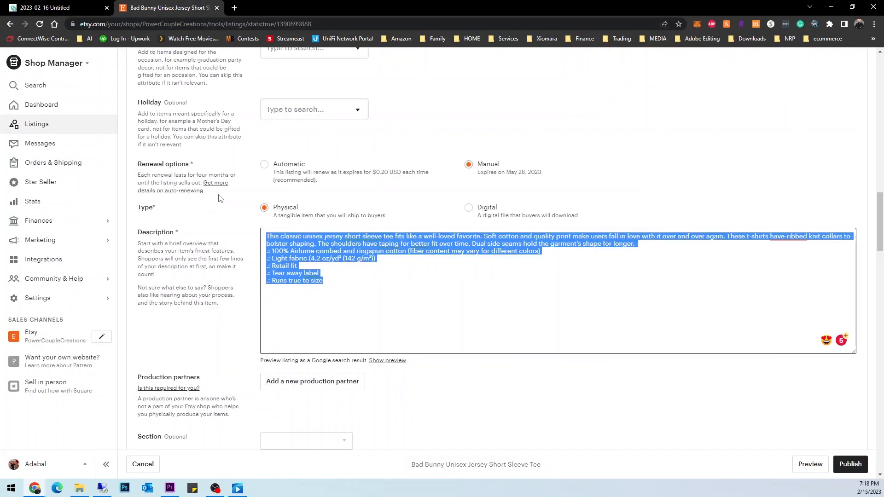
key("ctrl+v")
Apply the "Returns only, 30 days" policy under returns and exchanges and try to publish the listing
scroll(631, 322, "down", 15)
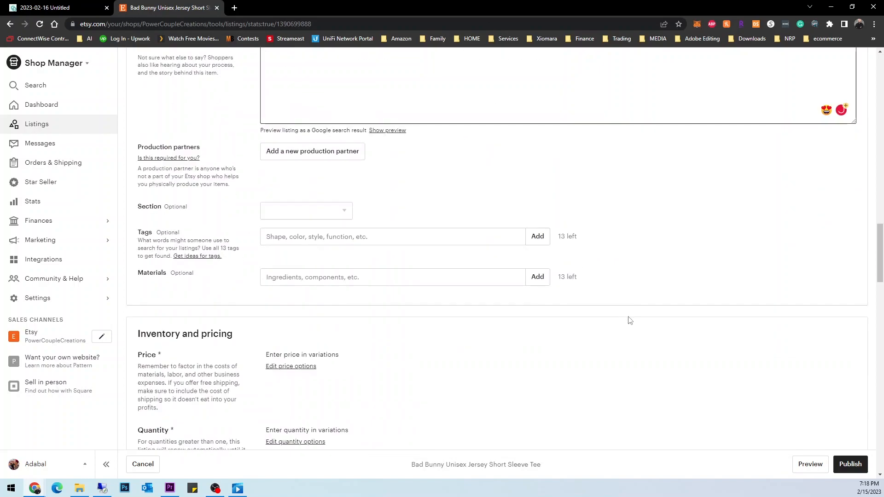
scroll(632, 325, "down", 10)
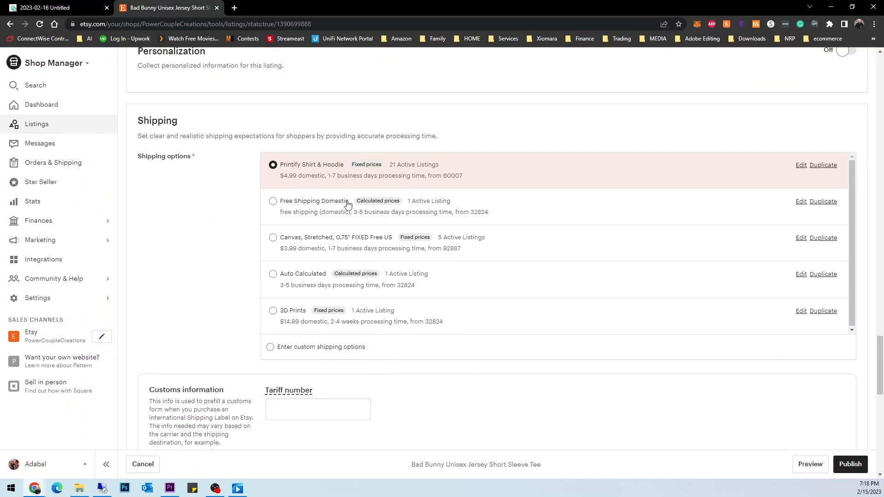
scroll(329, 376, "down", 8)
scroll(324, 372, "down", 4)
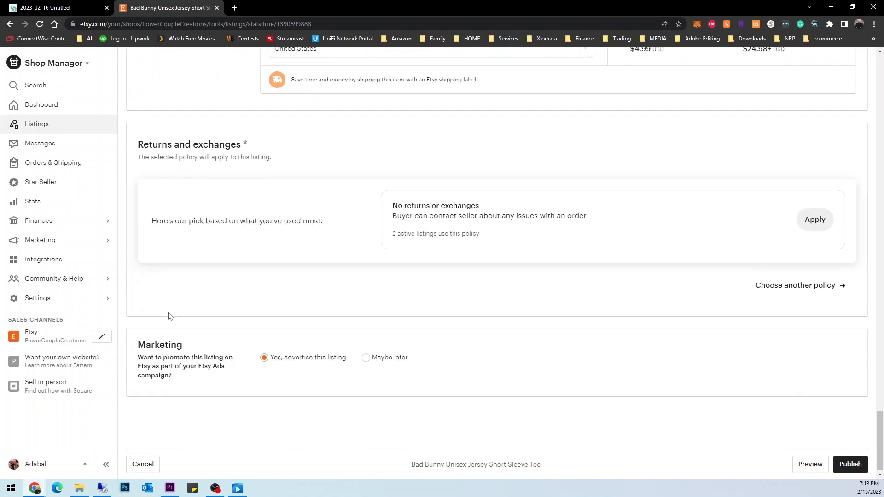
left_click(822, 219)
left_click(627, 220)
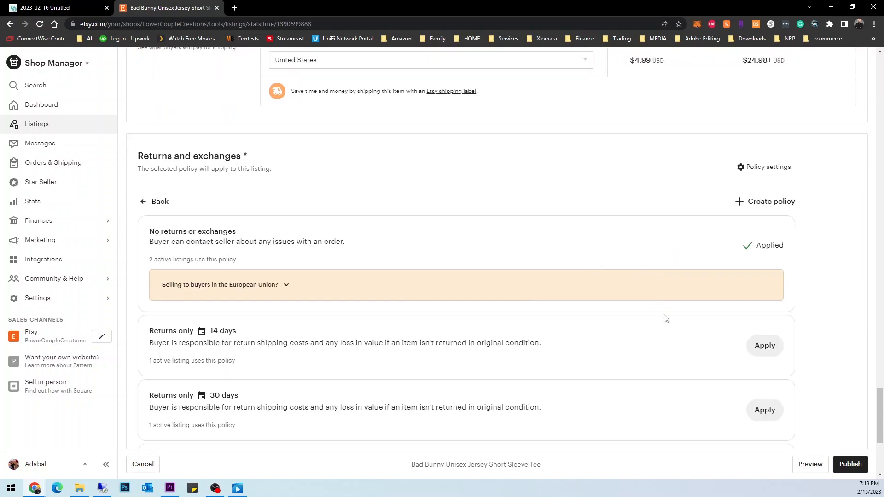
scroll(672, 331, "down", 3)
left_click(765, 272)
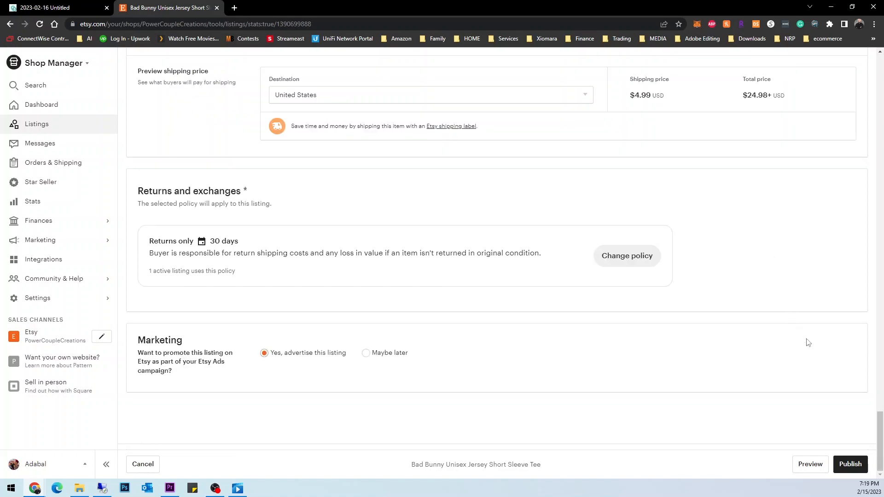
left_click(850, 464)
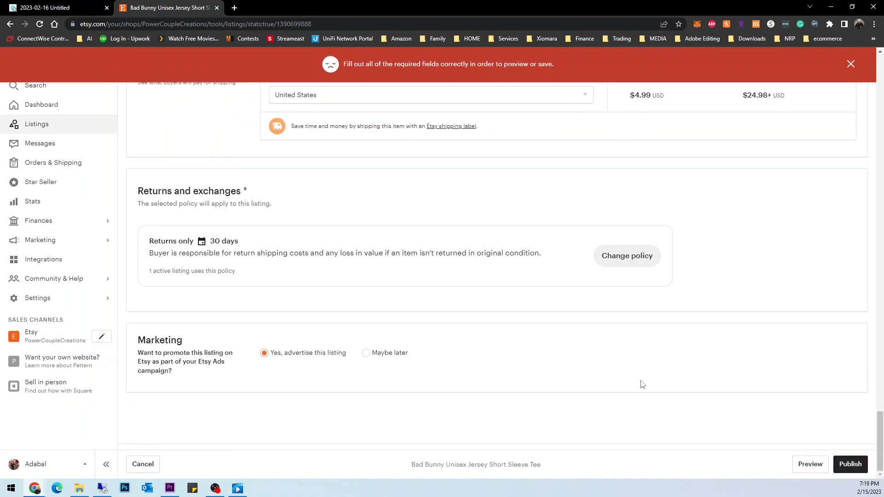
Look through the listing form, from shipping up to the photos and back, for a required field that is incomplete
scroll(533, 286, "up", 15)
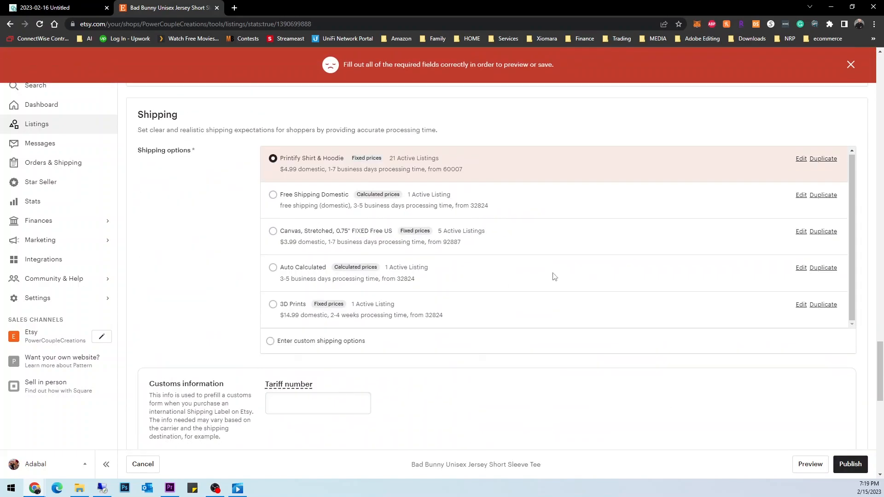
scroll(602, 262, "up", 3)
scroll(602, 262, "down", 5)
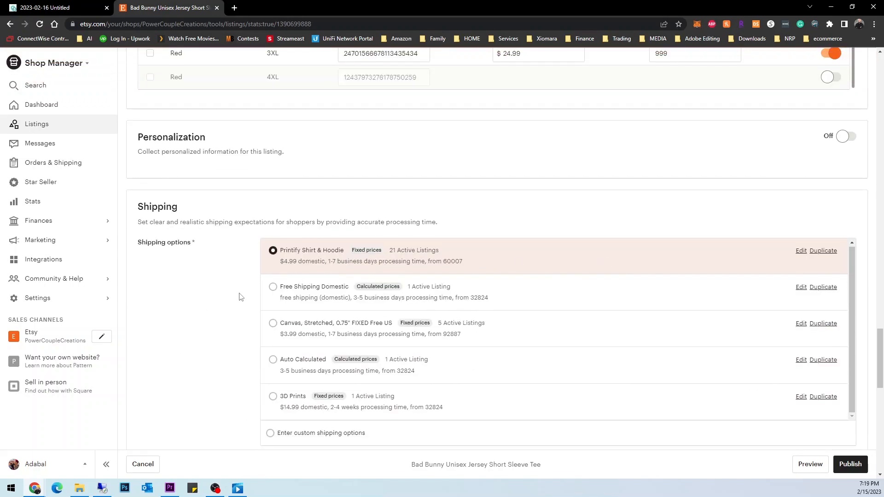
scroll(223, 267, "up", 1)
scroll(222, 267, "up", 20)
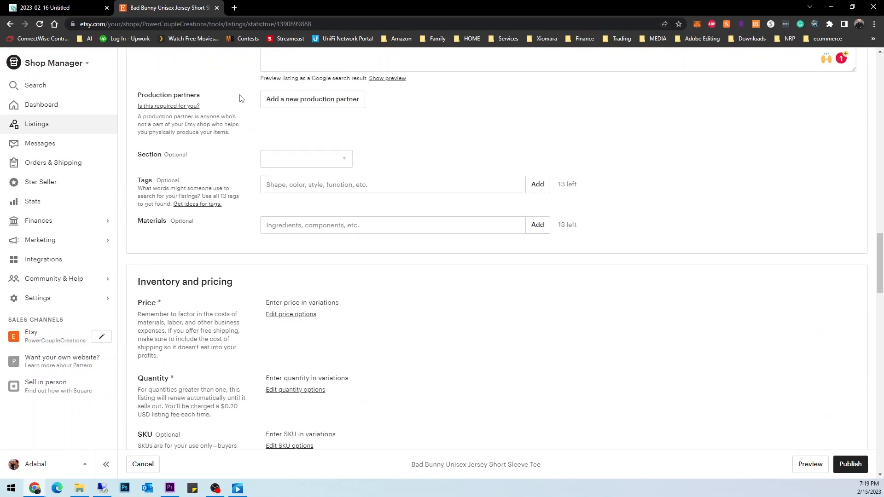
scroll(239, 97, "up", 20)
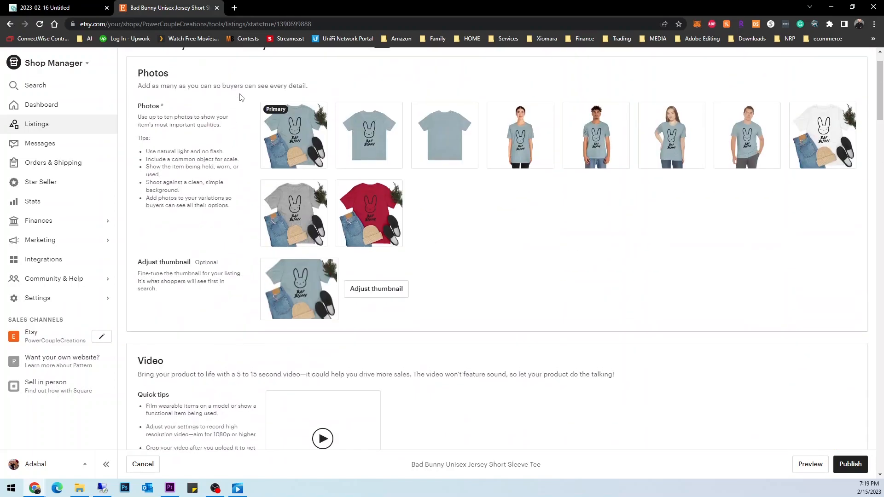
scroll(182, 184, "down", 20)
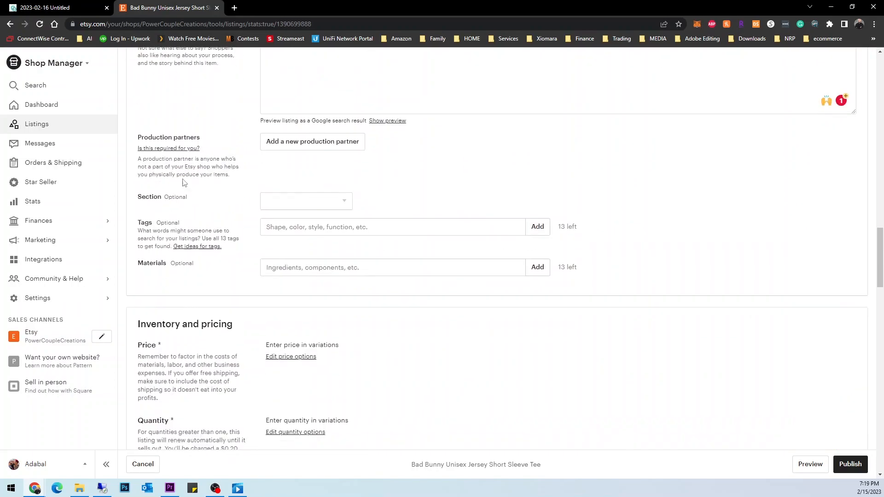
scroll(182, 200, "down", 20)
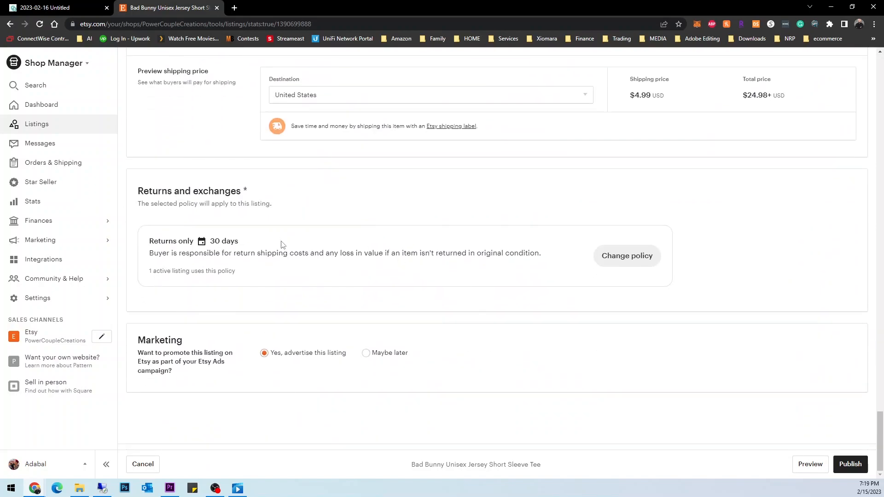
scroll(353, 265, "up", 3)
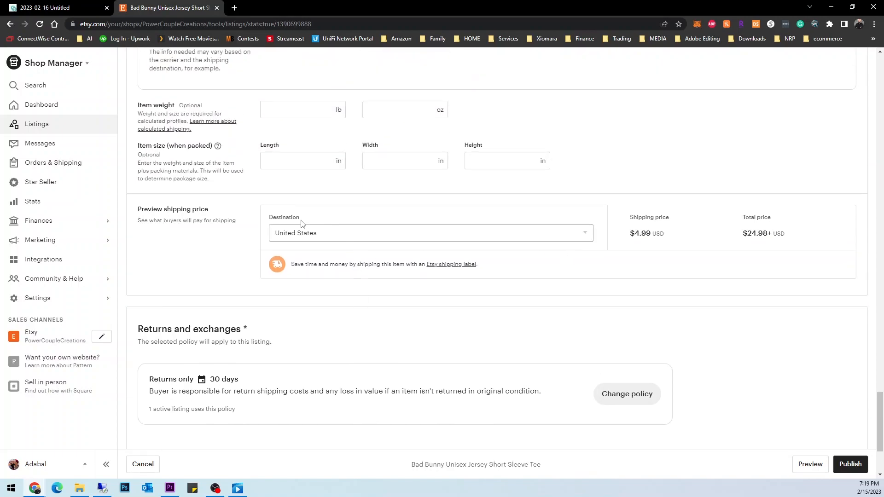
scroll(277, 217, "up", 2)
scroll(433, 185, "up", 2)
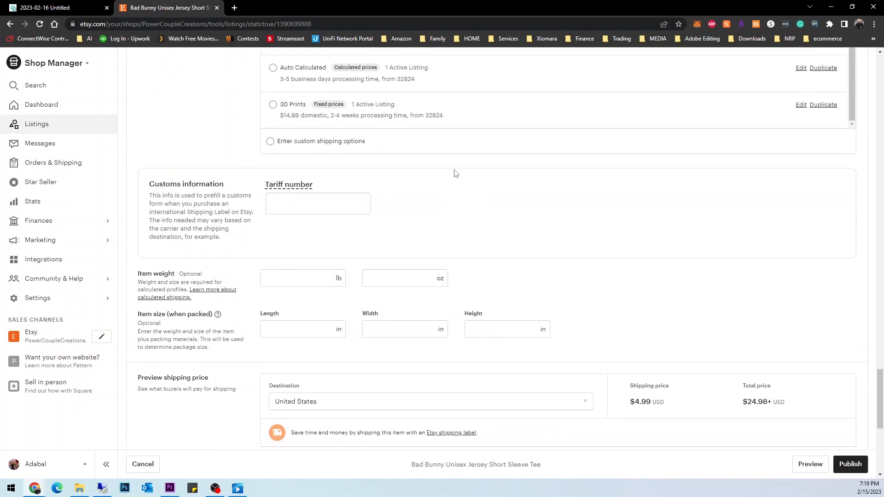
scroll(456, 173, "up", 3)
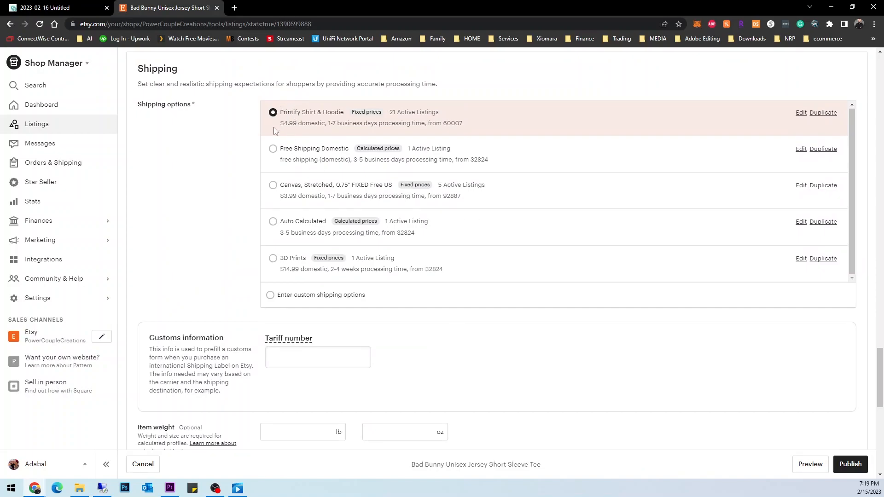
Try to publish the listing with the Auto Calculated shipping option and check which shipping fields it requires
left_click(273, 222)
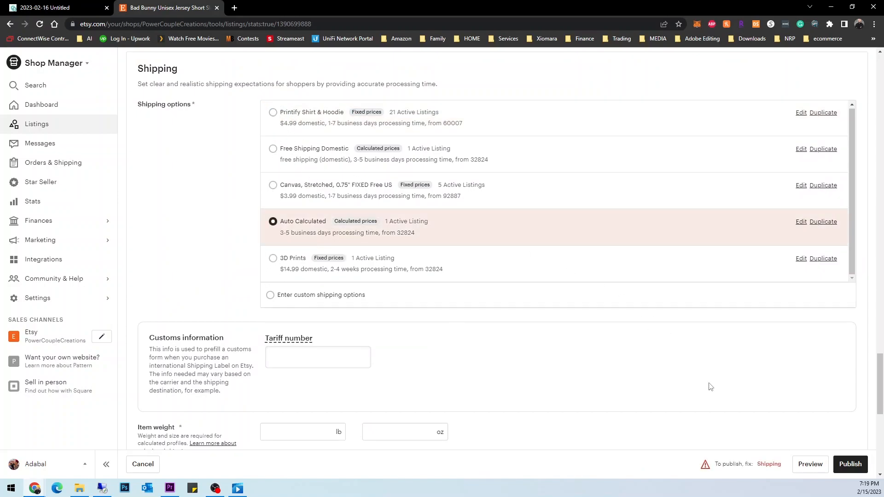
left_click(847, 470)
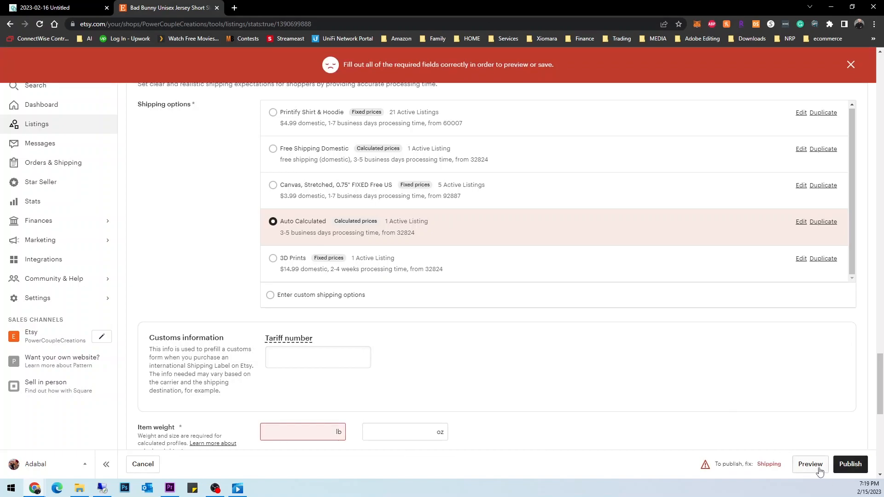
scroll(720, 428, "down", 5)
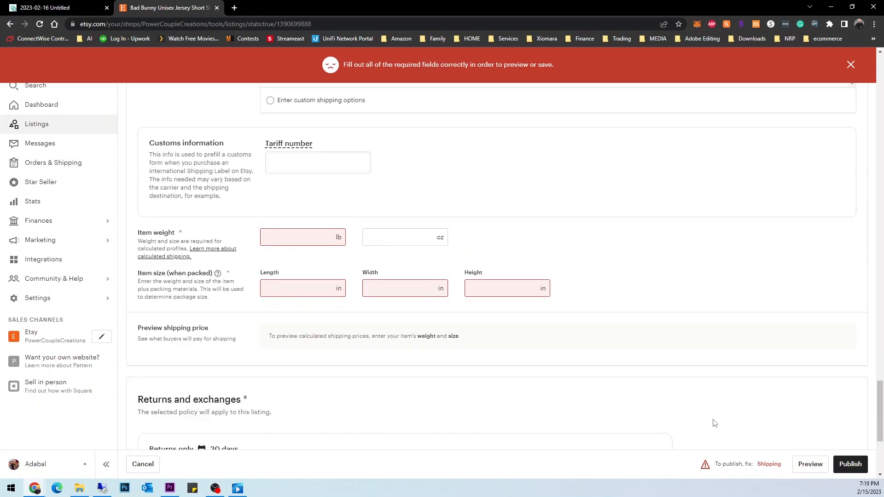
scroll(715, 423, "up", 6)
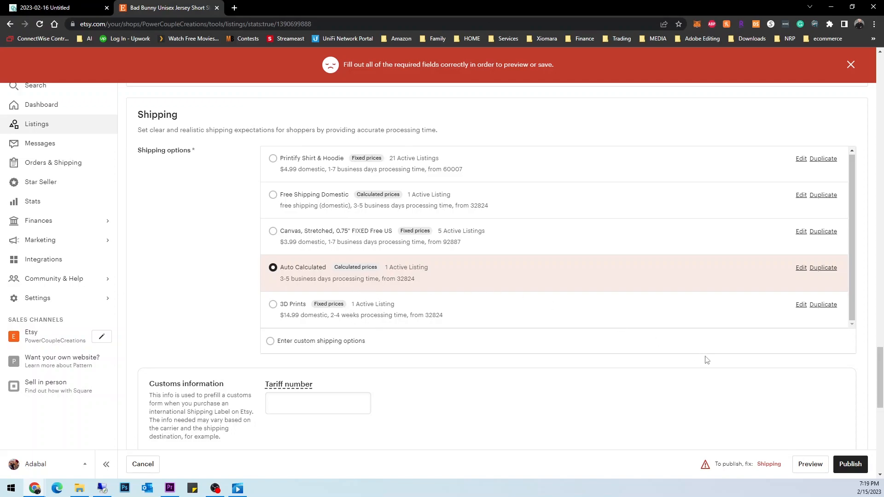
Set the shipping option to Printify Shirt & Hoodie and publish the listing
left_click(842, 469)
left_click(293, 159)
left_click(842, 465)
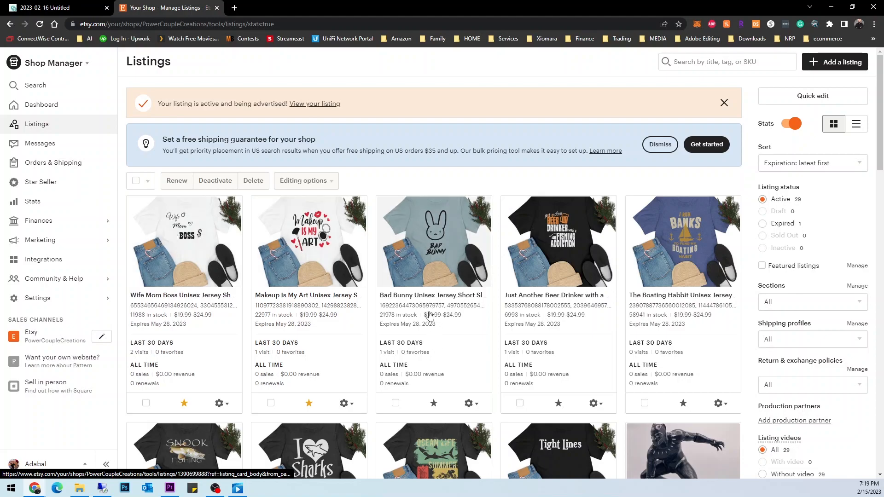
Reopen the Bad Bunny Unisex Jersey Short Sleeve Tee listing and check its saved description
left_click(411, 297)
scroll(438, 302, "down", 10)
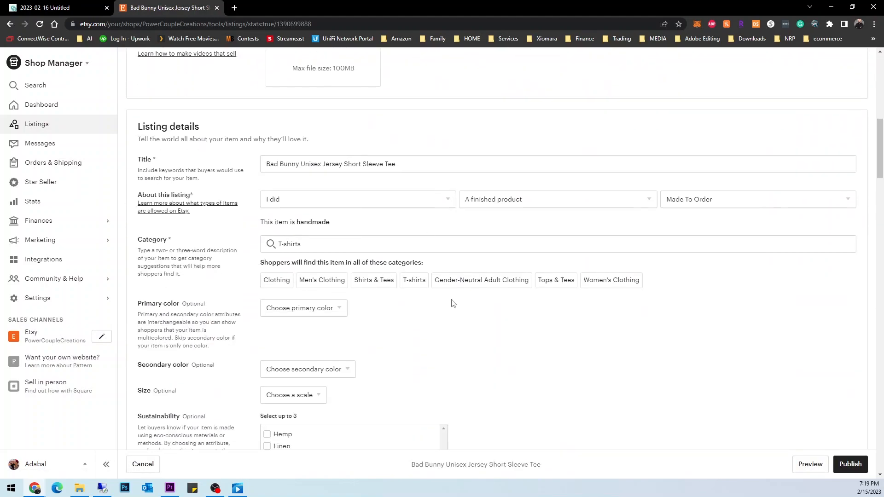
scroll(454, 292, "down", 13)
left_click_drag(794, 213, 185, 182)
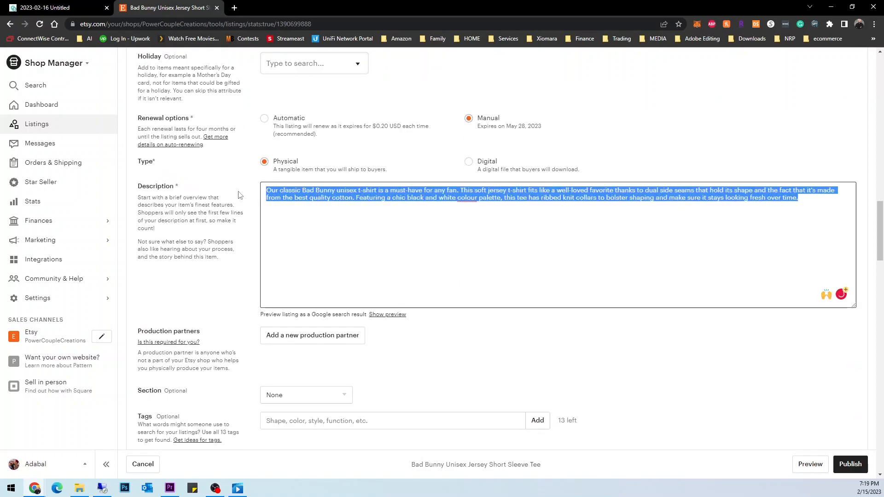
Return to the listings overview, view the Bad Bunny tee's public page on Etsy, and check its published description
left_click(36, 124)
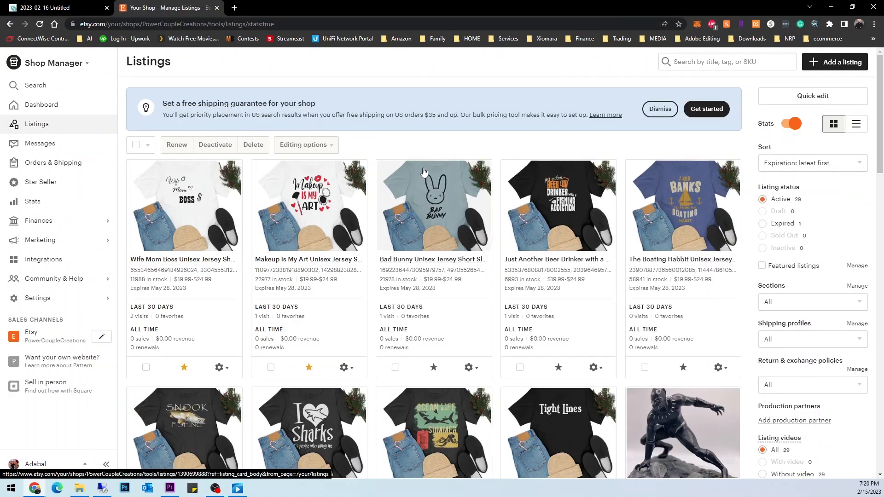
left_click(472, 368)
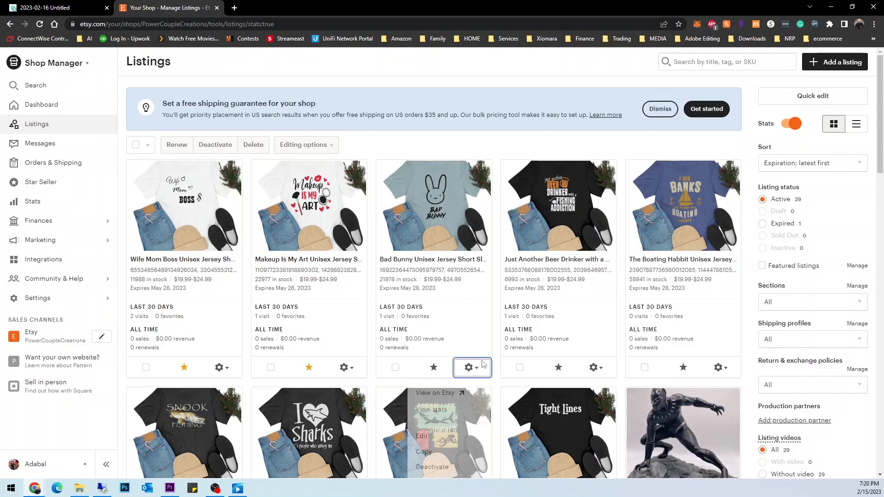
left_click(461, 393)
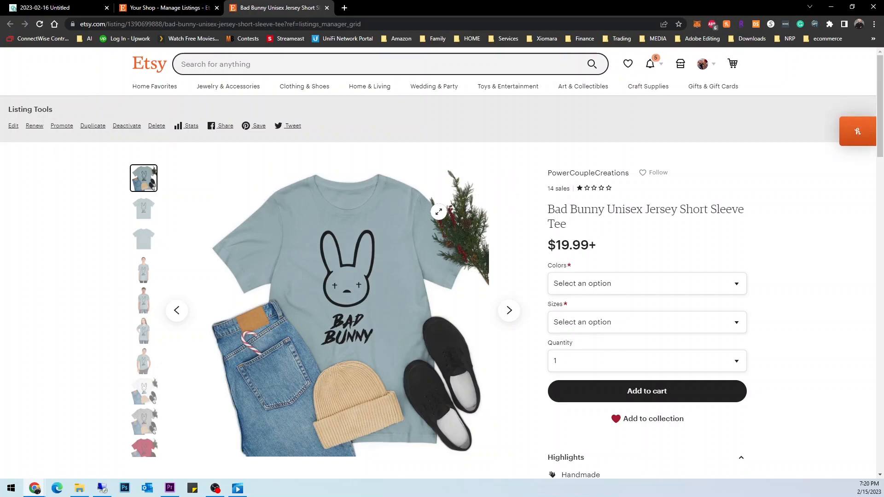
scroll(439, 213, "down", 3)
scroll(439, 213, "up", 2)
left_click_drag(536, 132, 633, 130)
scroll(552, 253, "down", 4)
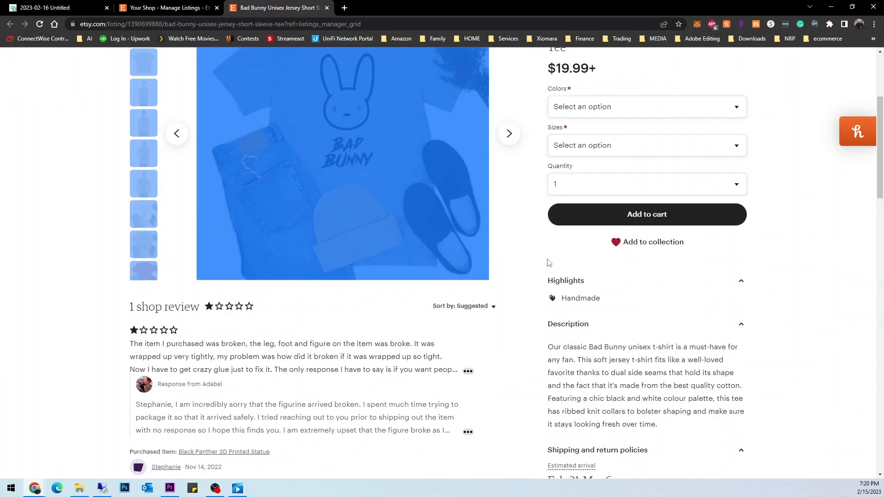
left_click(522, 263)
scroll(530, 233, "up", 2)
scroll(214, 367, "down", 2)
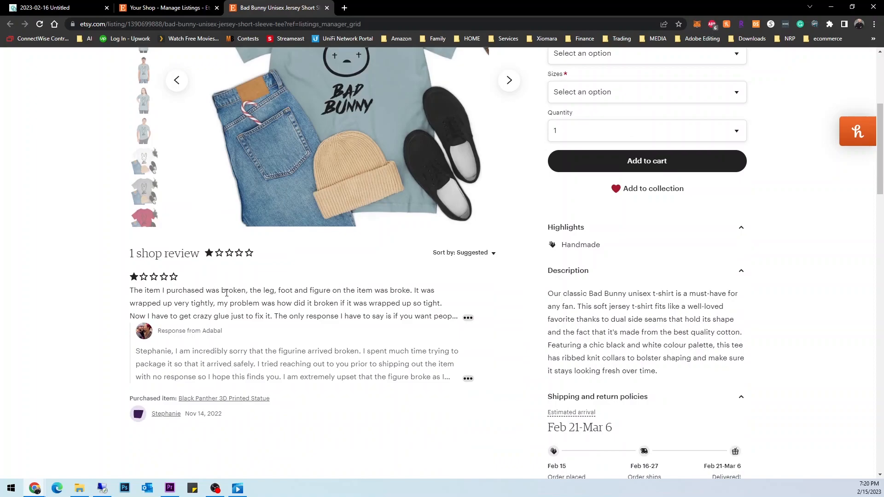
Read the one-star shop review of the Black Panther 3D Printed Statue and the seller's response
left_click_drag(135, 292, 459, 321)
scroll(452, 317, "down", 3)
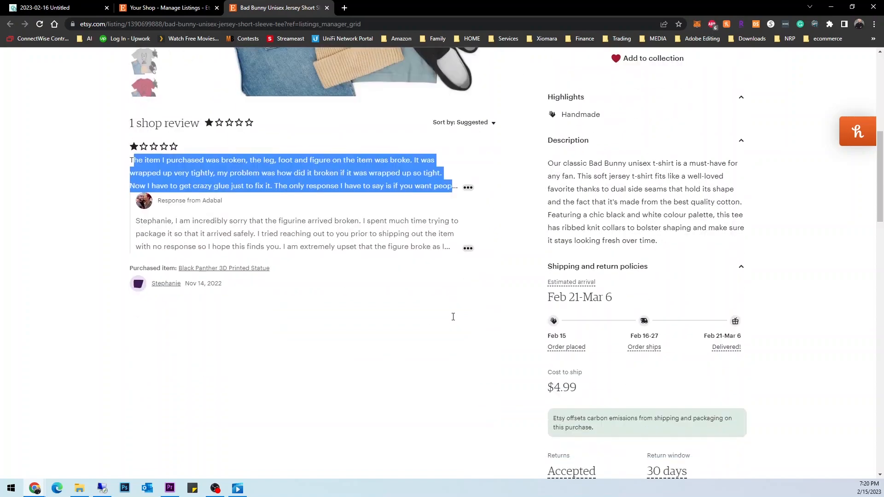
scroll(451, 315, "up", 2)
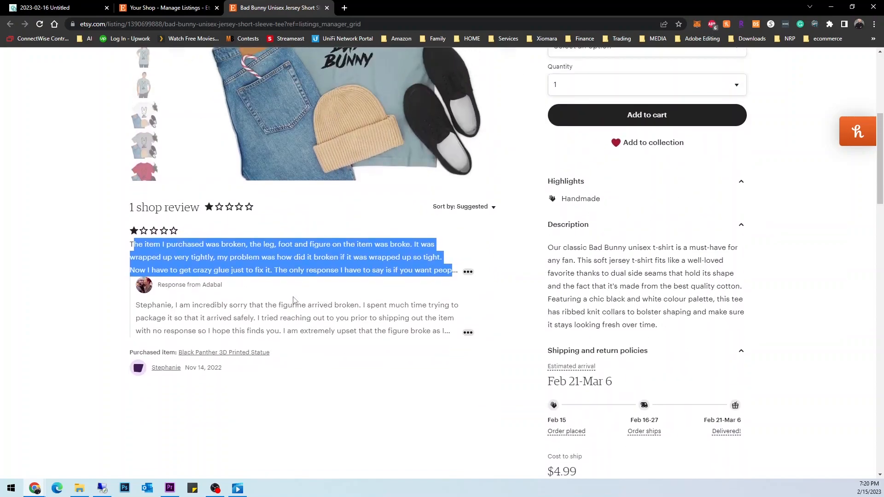
left_click(275, 313)
left_click_drag(161, 244, 286, 246)
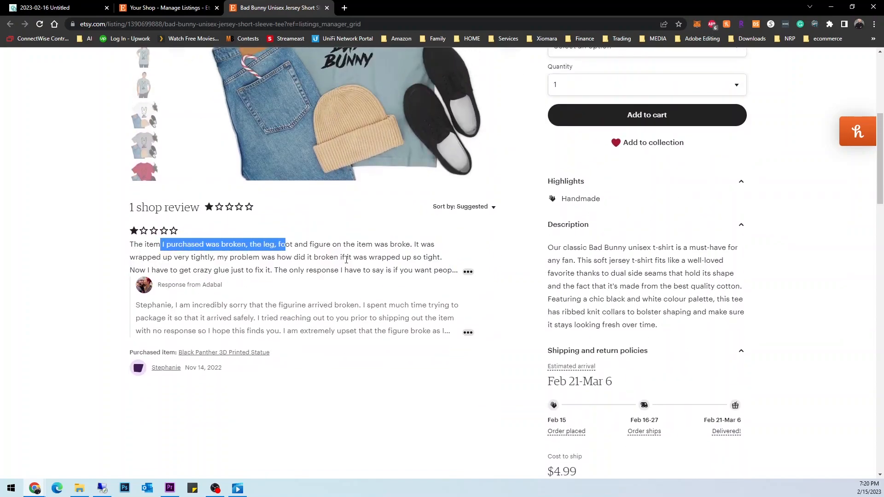
left_click_drag(388, 258, 409, 268)
left_click(380, 258)
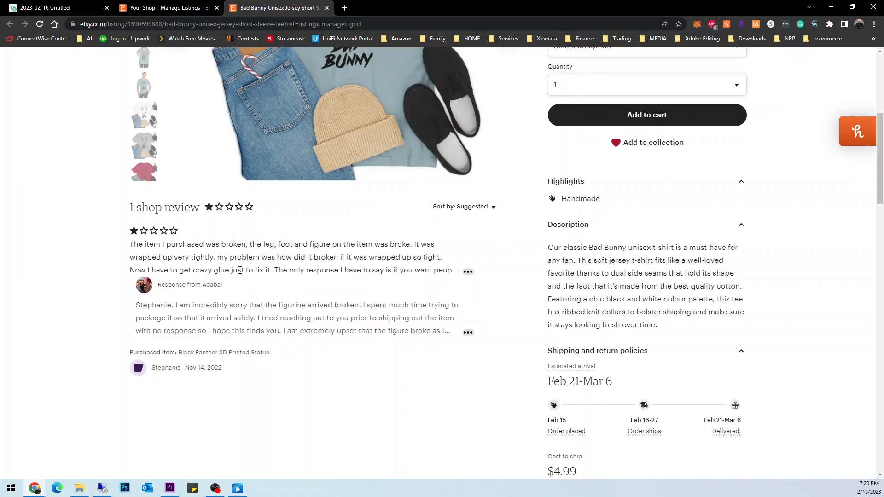
Reread the shop review's complaint about the broken item and how tightly it was wrapped
left_click_drag(146, 259, 364, 258)
left_click(344, 261)
left_click_drag(295, 249, 380, 271)
scroll(507, 239, "down", 4)
scroll(529, 232, "up", 3)
Examine the full published description of the Bad Bunny tee alongside the listing's photos, title and price
left_click_drag(548, 202, 677, 280)
left_click(682, 283)
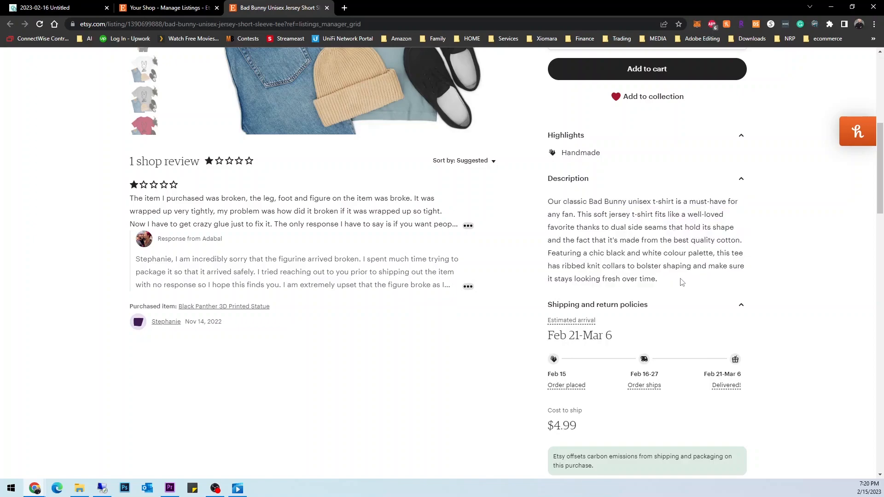
scroll(654, 299, "up", 6)
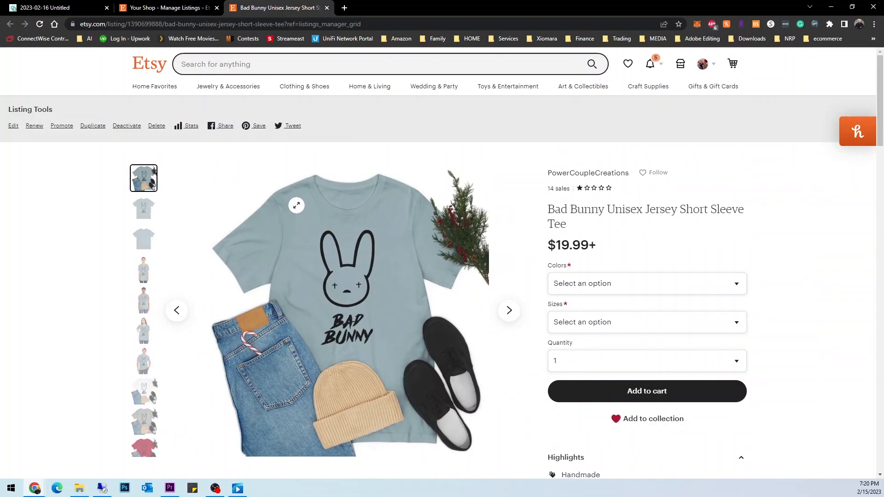
scroll(450, 198, "down", 7)
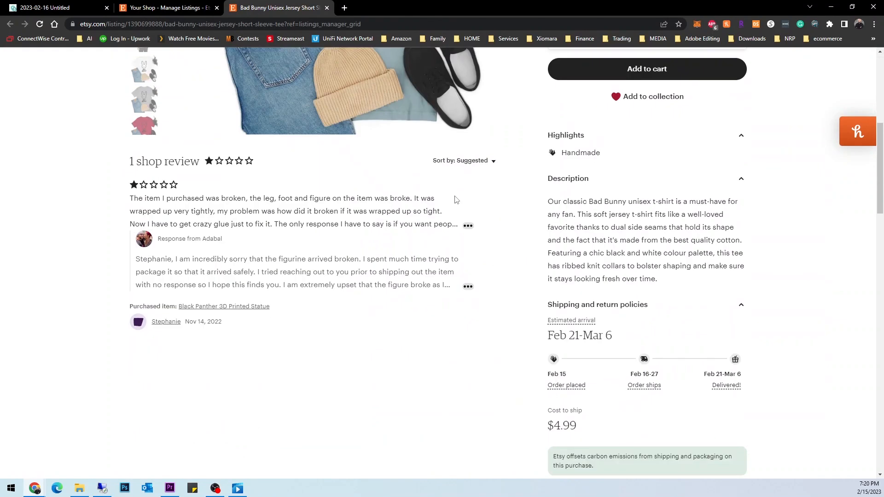
mouse_move(664, 278)
left_mouse_down()
mouse_move(538, 203)
mouse_move(656, 263)
left_mouse_up()
left_click(577, 223)
left_click(656, 263)
left_click_drag(549, 203, 642, 256)
left_click(642, 256)
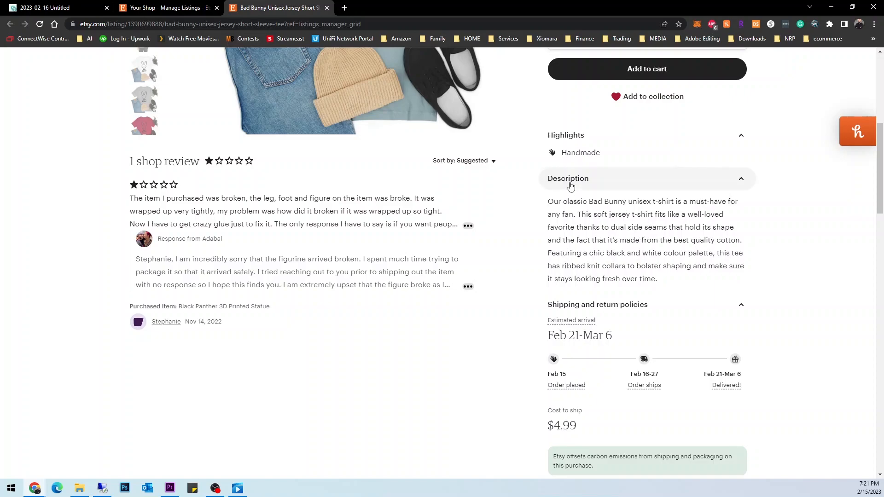
left_click_drag(664, 282, 551, 204)
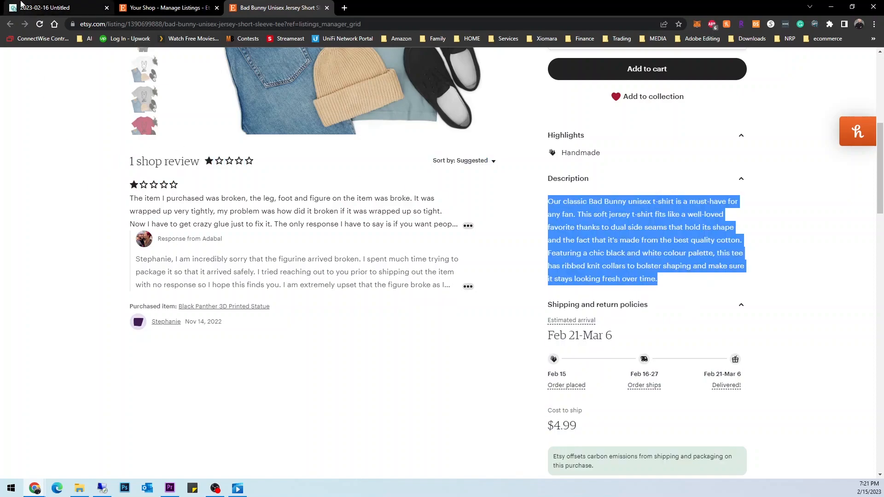
Switch to the Copy.ai project and review the product name, source description and tone behind the generated text
left_click(79, 15)
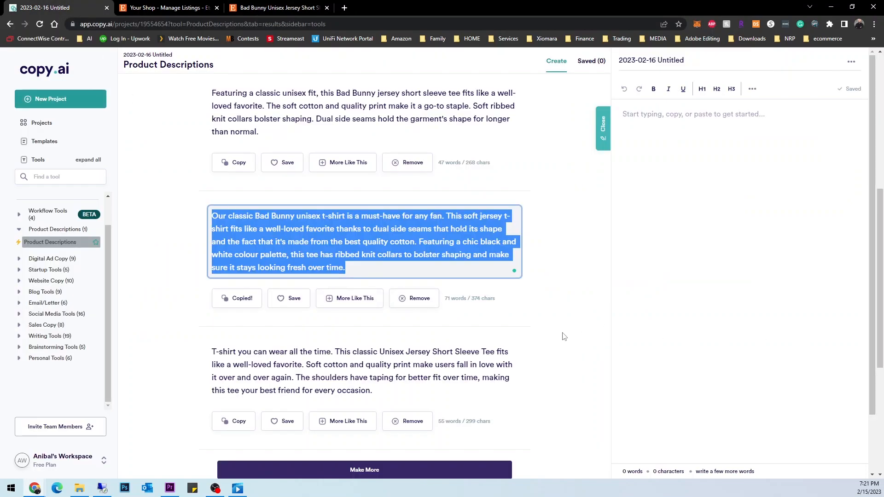
scroll(561, 343, "up", 7)
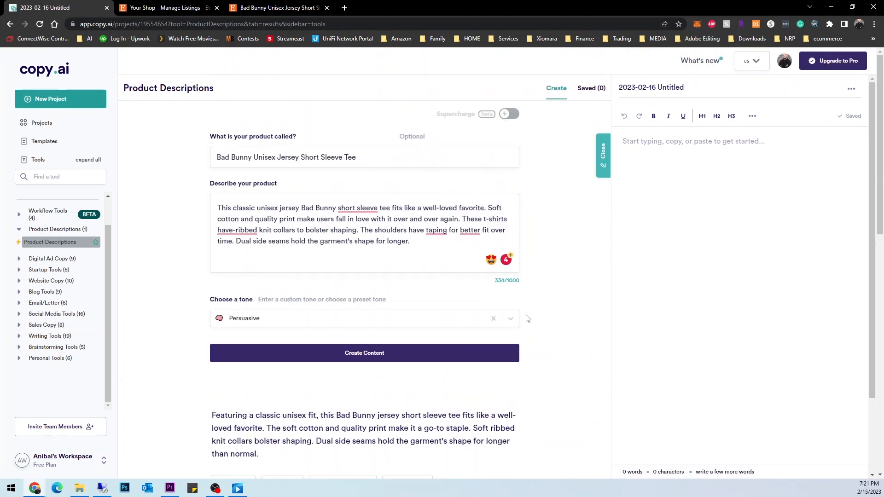